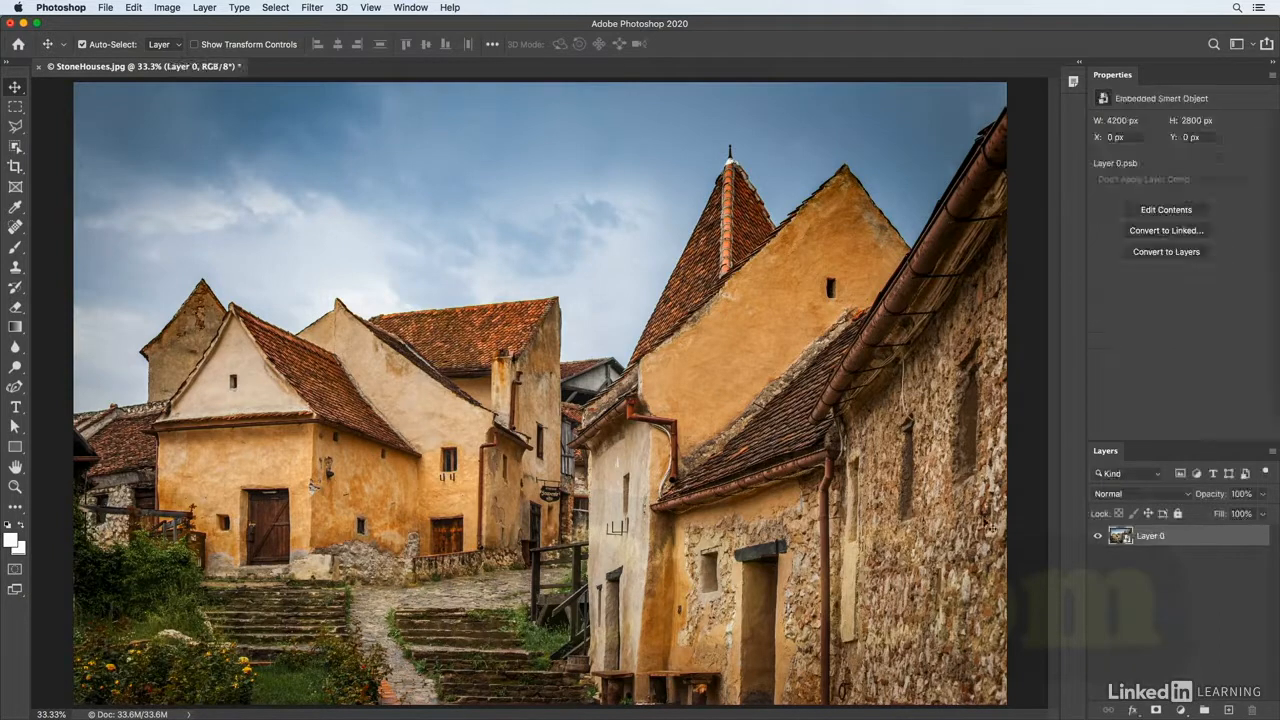
Apply Field Blur from the blur gallery to Layer 0 and move its pin to the lower edge of the tower roof.
{"action": "left_click", "coordinate": [312, 7]}
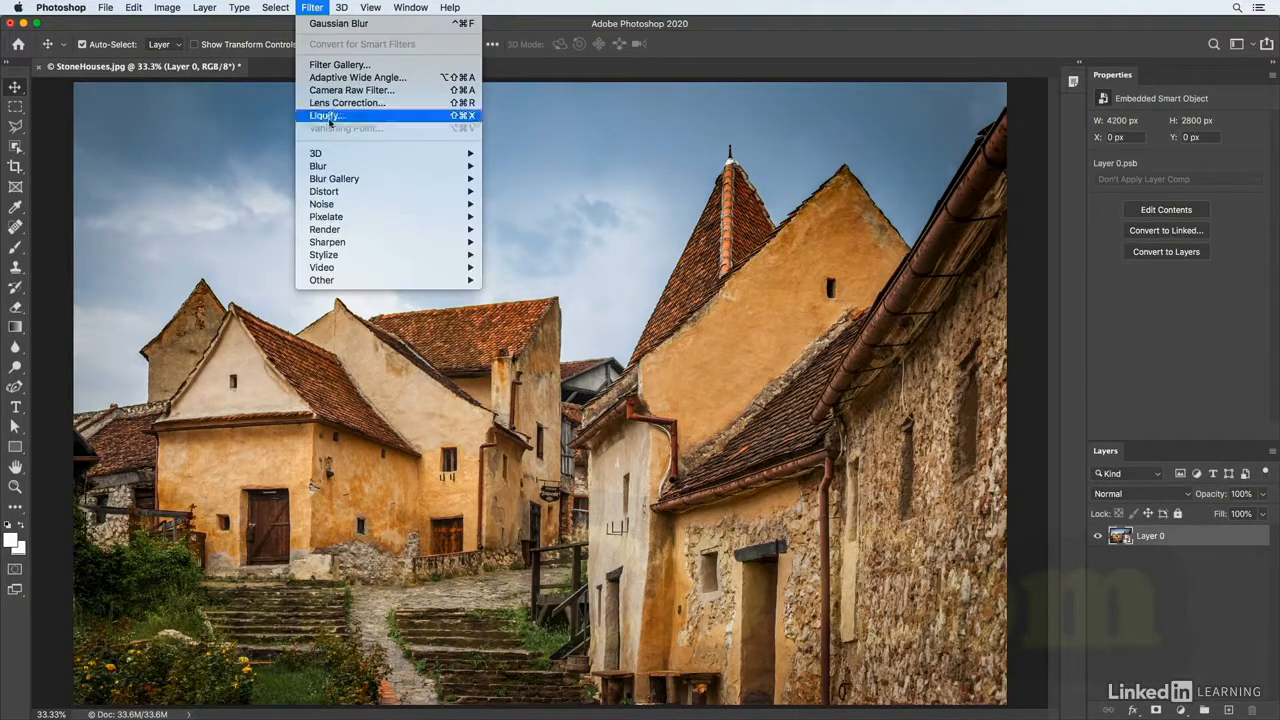
{"action": "mouse_move", "coordinate": [347, 184]}
{"action": "left_click", "coordinate": [507, 178]}
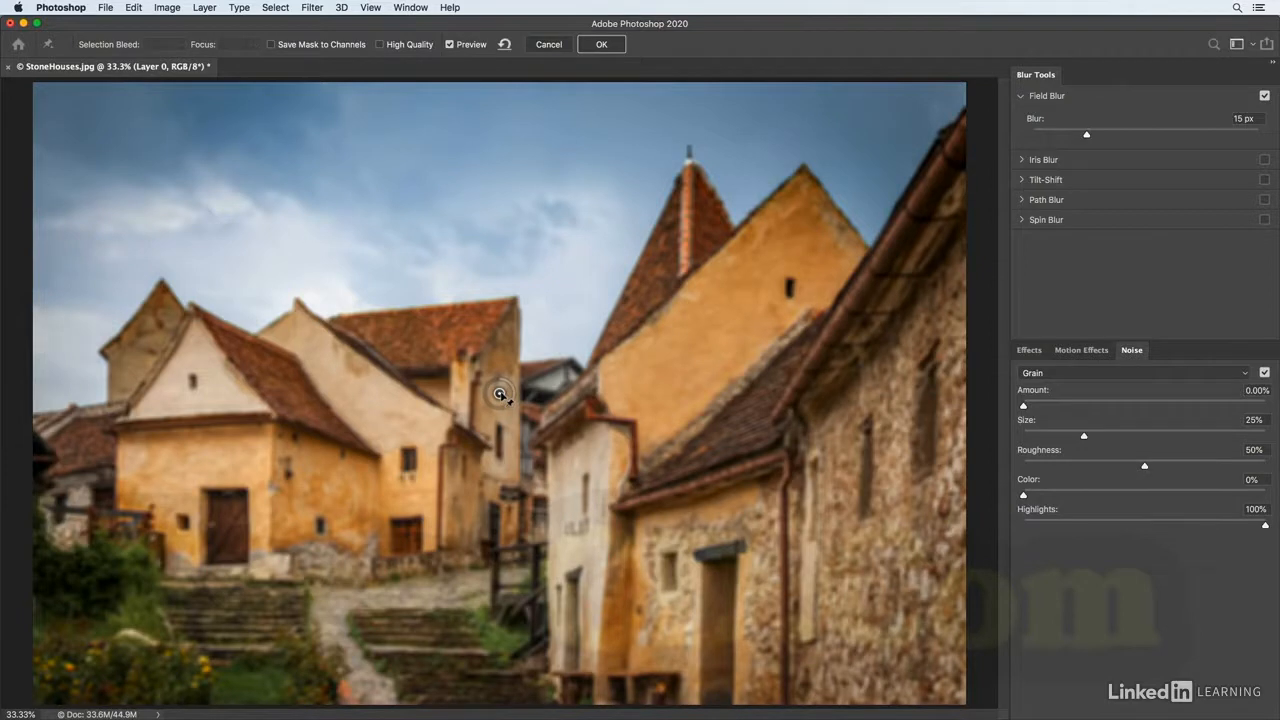
{"action": "left_click_drag", "start_coordinate": [499, 393], "coordinate": [507, 389]}
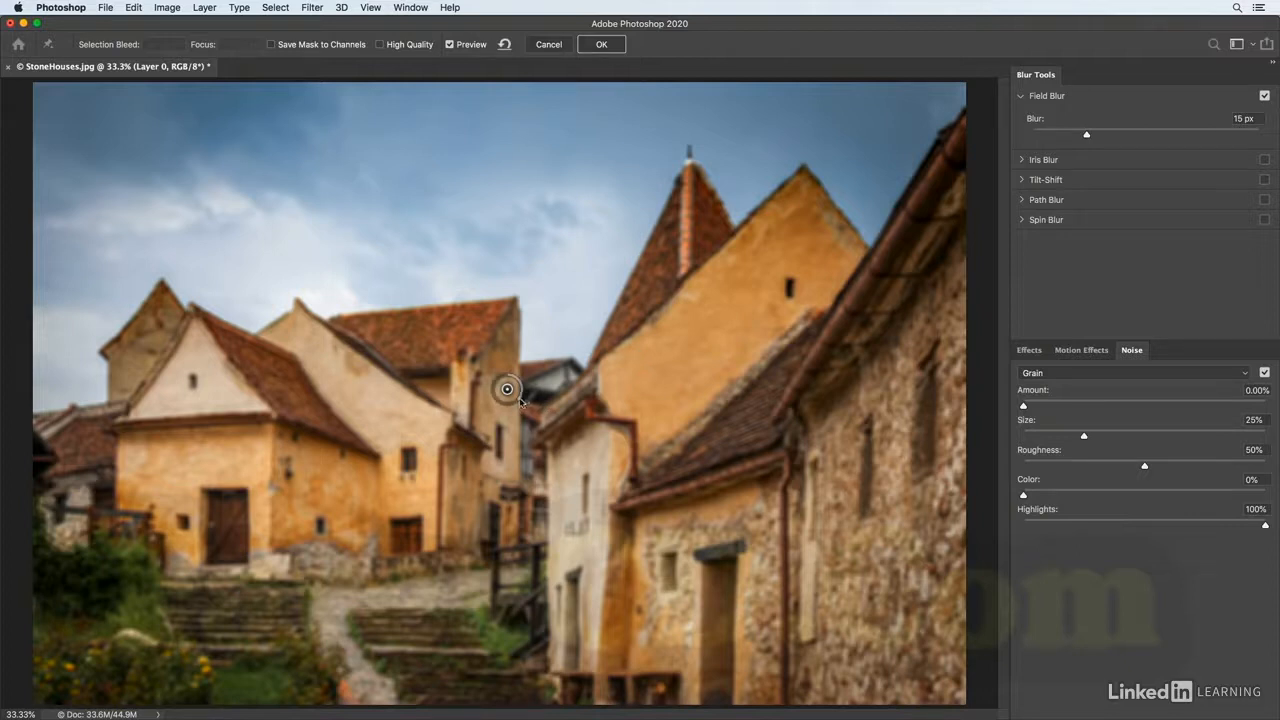
{"action": "left_click_drag", "start_coordinate": [509, 391], "coordinate": [614, 341]}
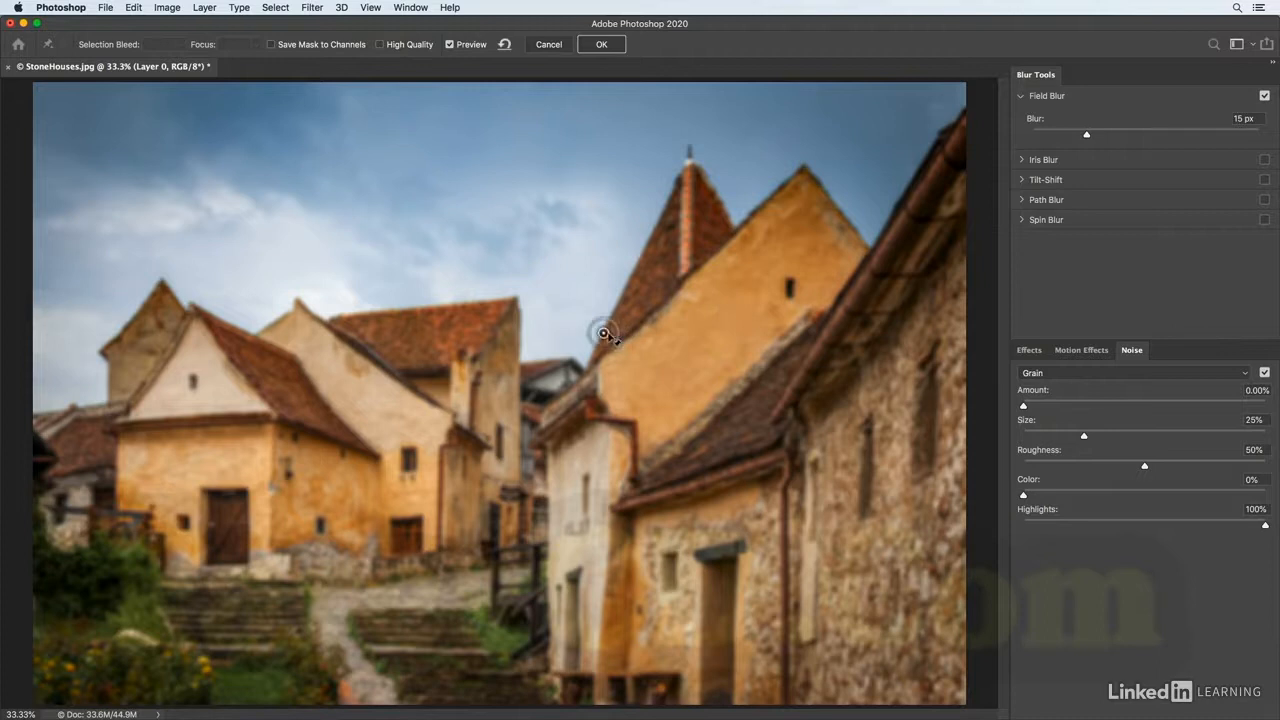
Add a 0 px blur pin on the yellow house above its door and a 17 px blur pin over the garden flowers.
{"action": "left_click", "coordinate": [260, 484]}
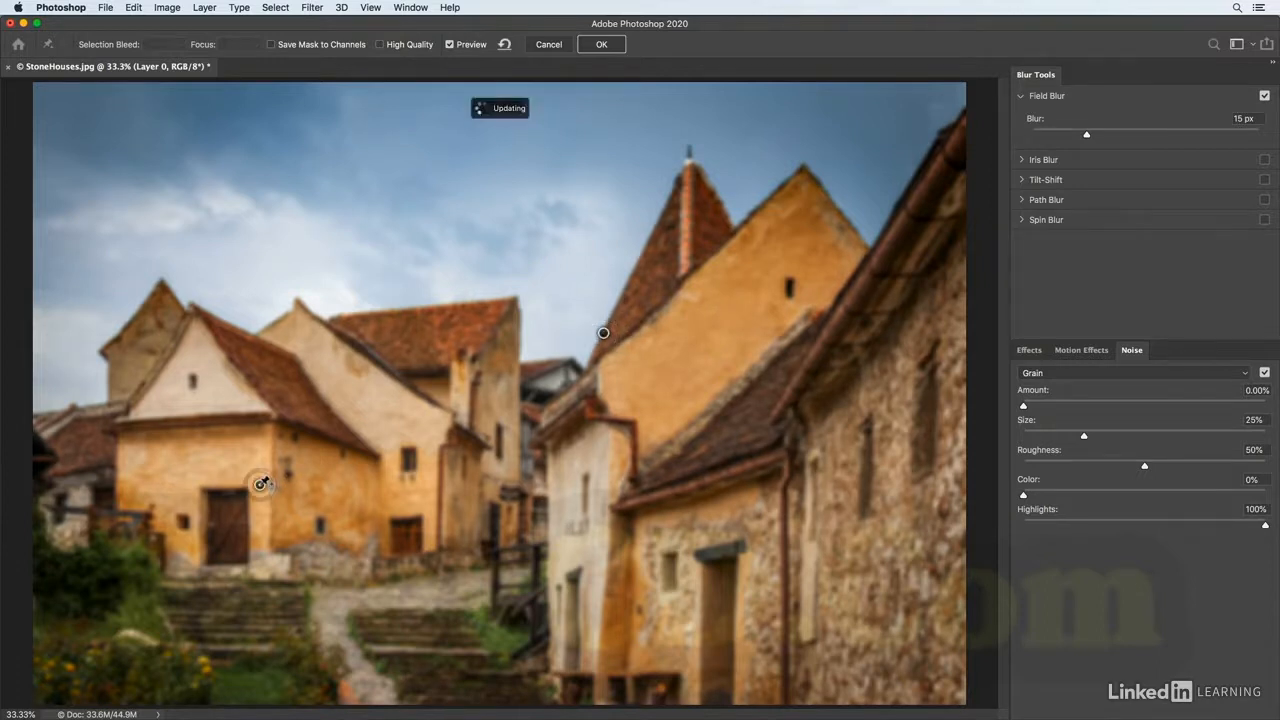
{"action": "left_click_drag", "start_coordinate": [263, 478], "coordinate": [253, 469]}
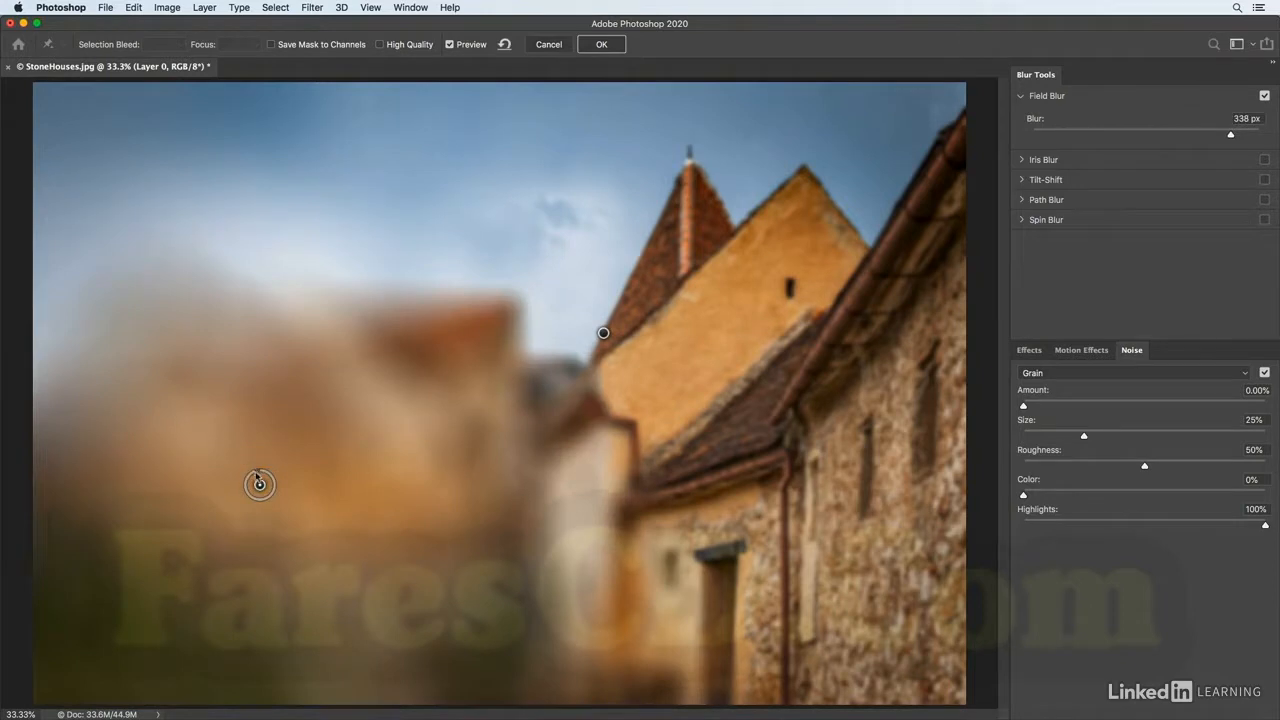
{"action": "mouse_move", "coordinate": [260, 473]}
{"action": "left_mouse_down"}
{"action": "mouse_move", "coordinate": [231, 518]}
{"action": "mouse_move", "coordinate": [264, 477]}
{"action": "left_mouse_up"}
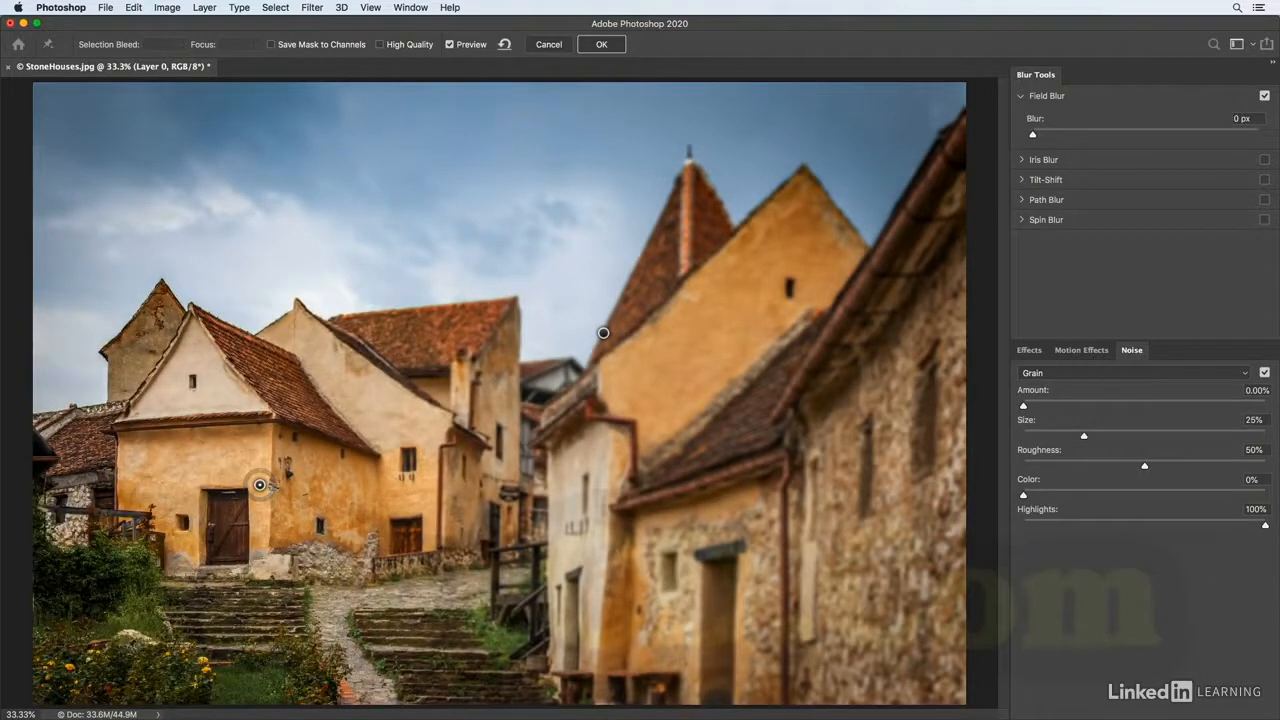
{"action": "left_click", "coordinate": [152, 628]}
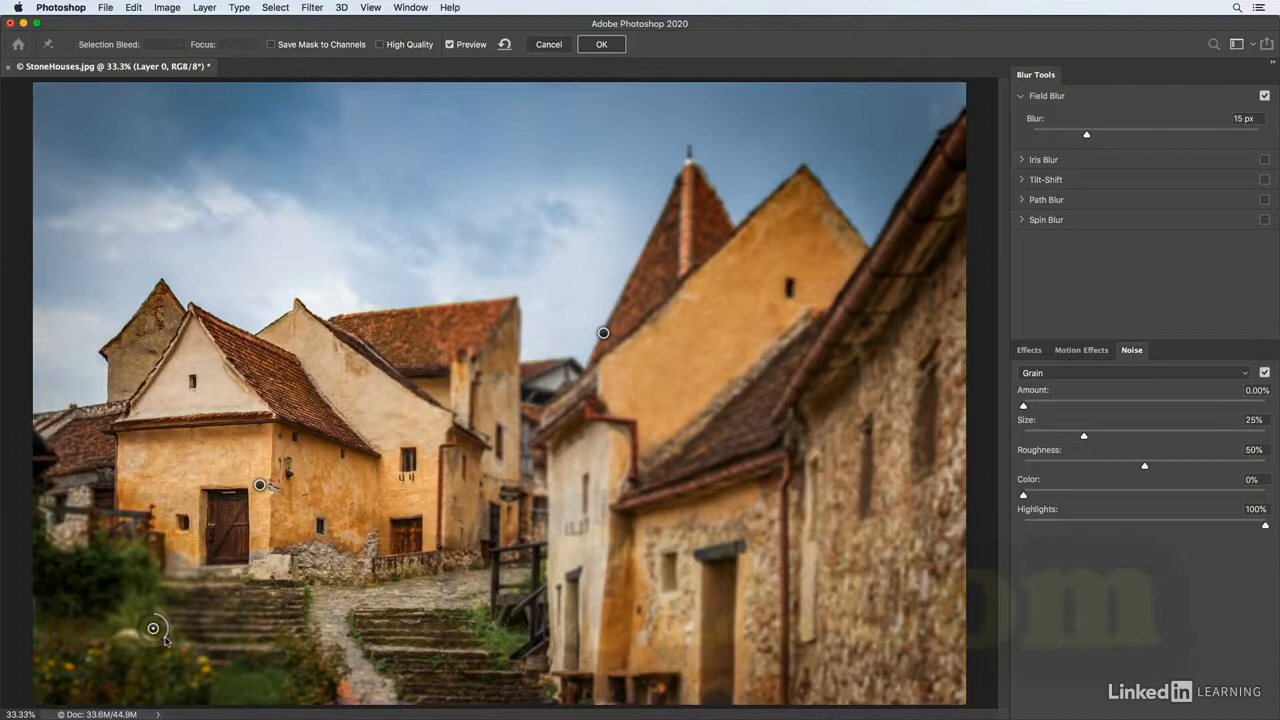
{"action": "left_click_drag", "start_coordinate": [165, 640], "coordinate": [157, 643]}
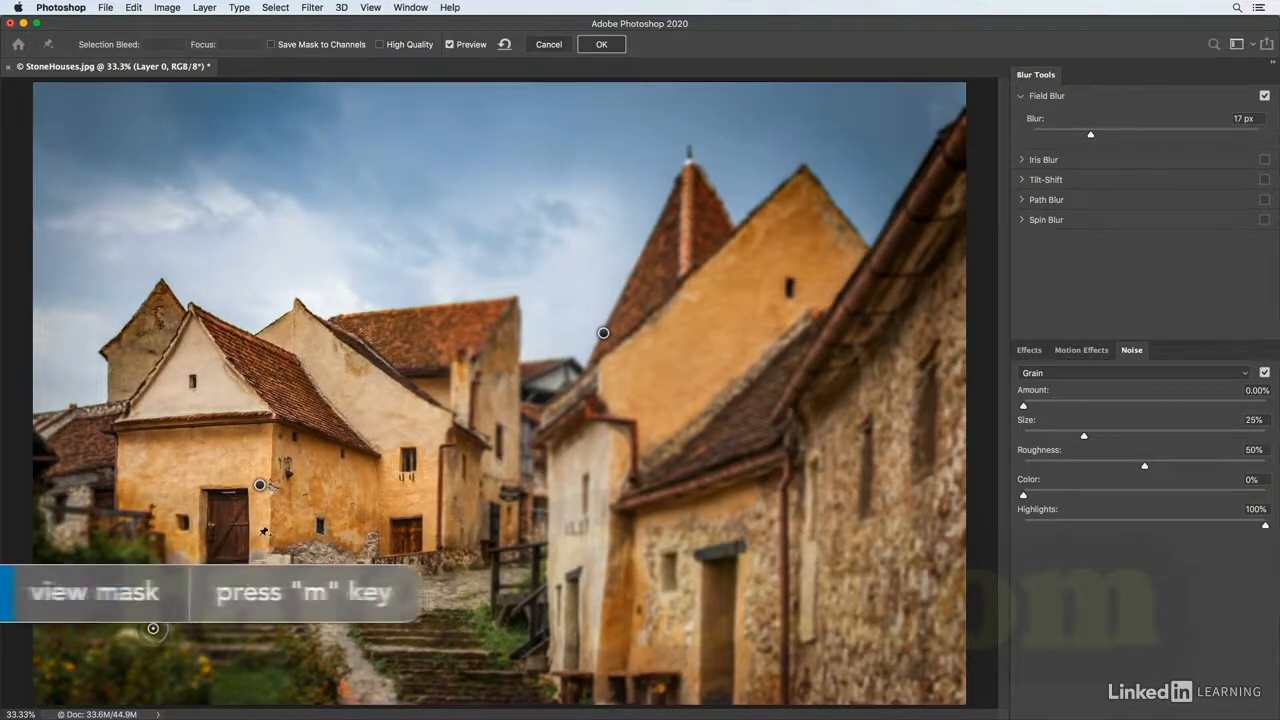
View the blur mask and set the blur of the pin at the tower roof's edge to 19 px.
{"action": "key", "text": "m"}
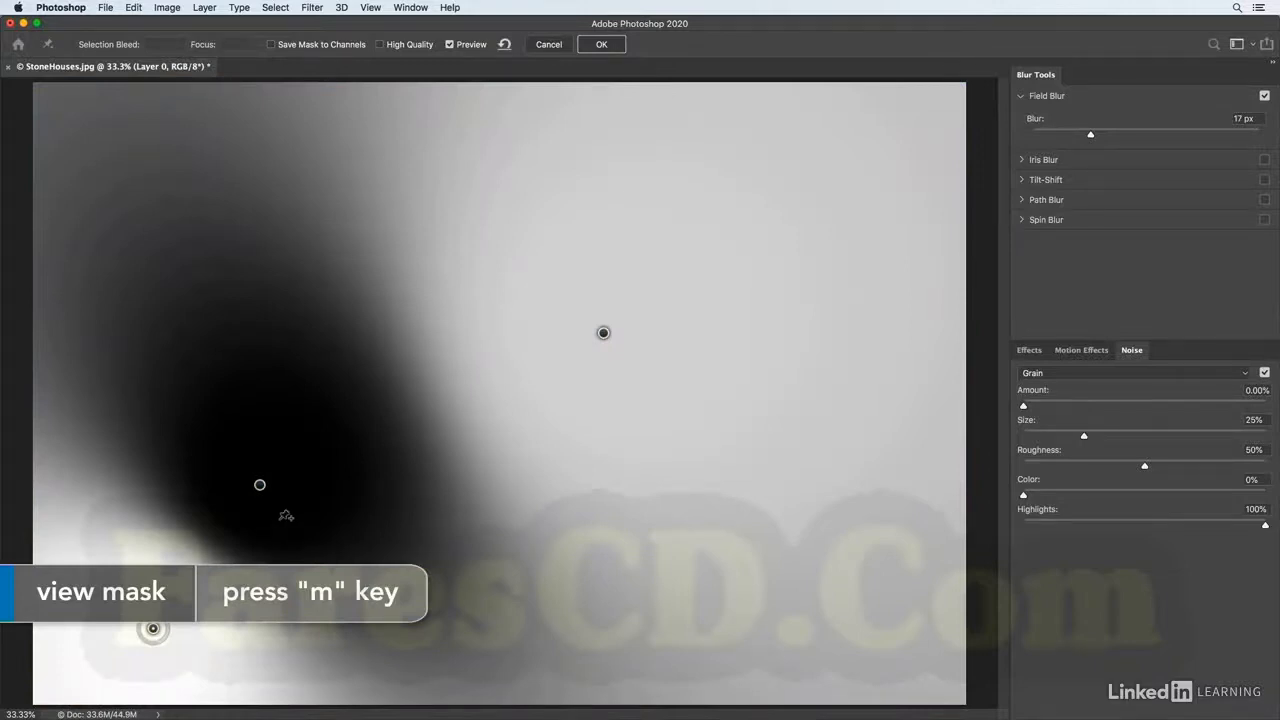
{"action": "left_click", "coordinate": [604, 334]}
{"action": "left_click_drag", "start_coordinate": [614, 340], "coordinate": [607, 366]}
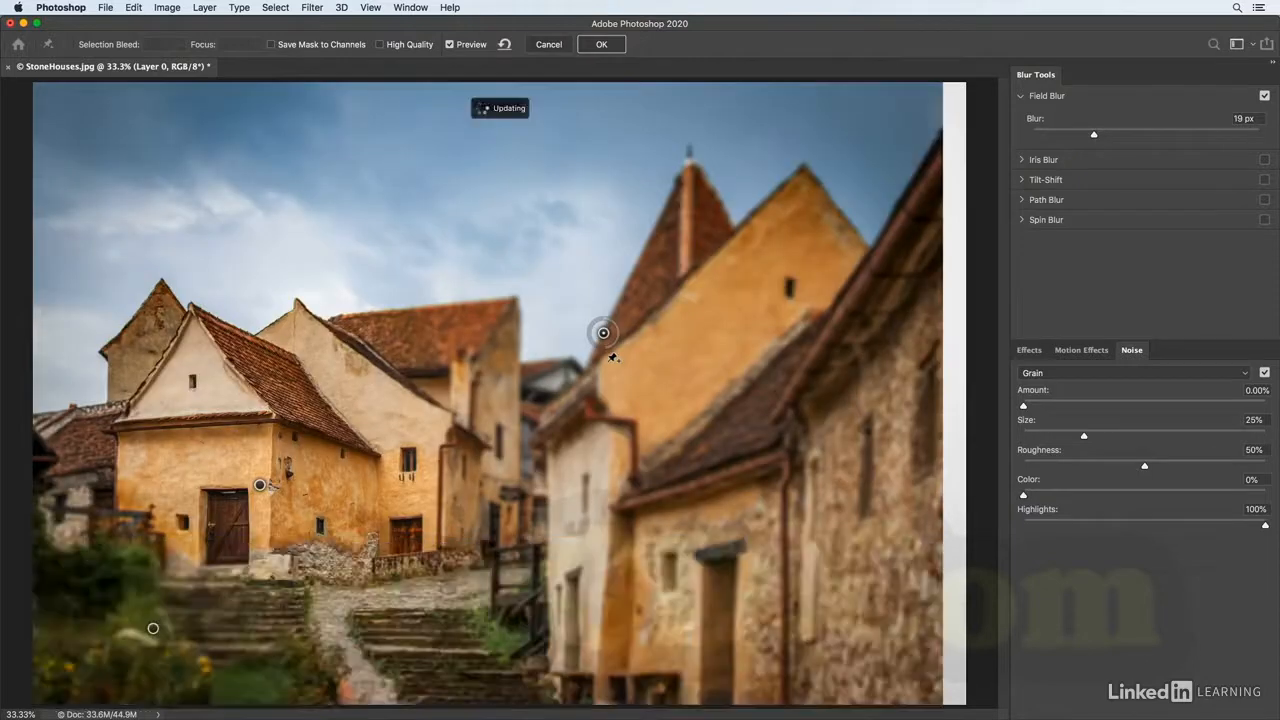
Compare the photo with and without the blur preview, and check it with the pins hidden.
{"action": "key", "text": "p"}
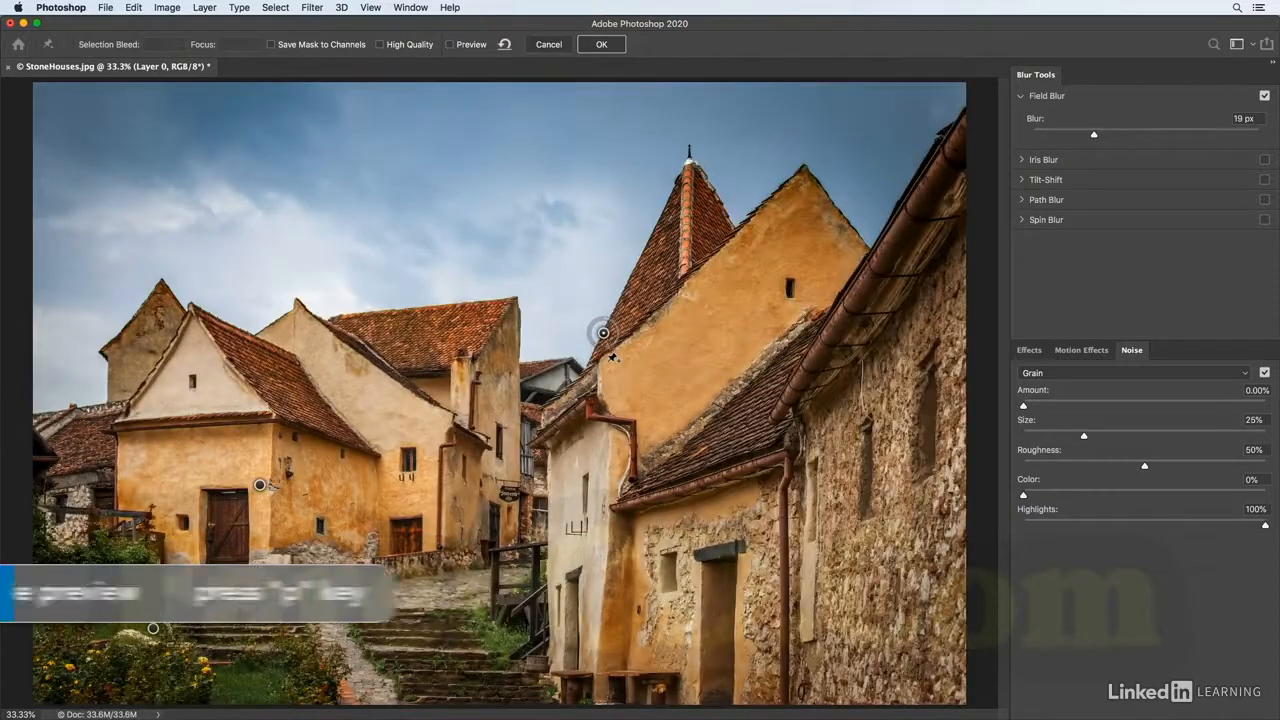
{"action": "key", "text": "p"}
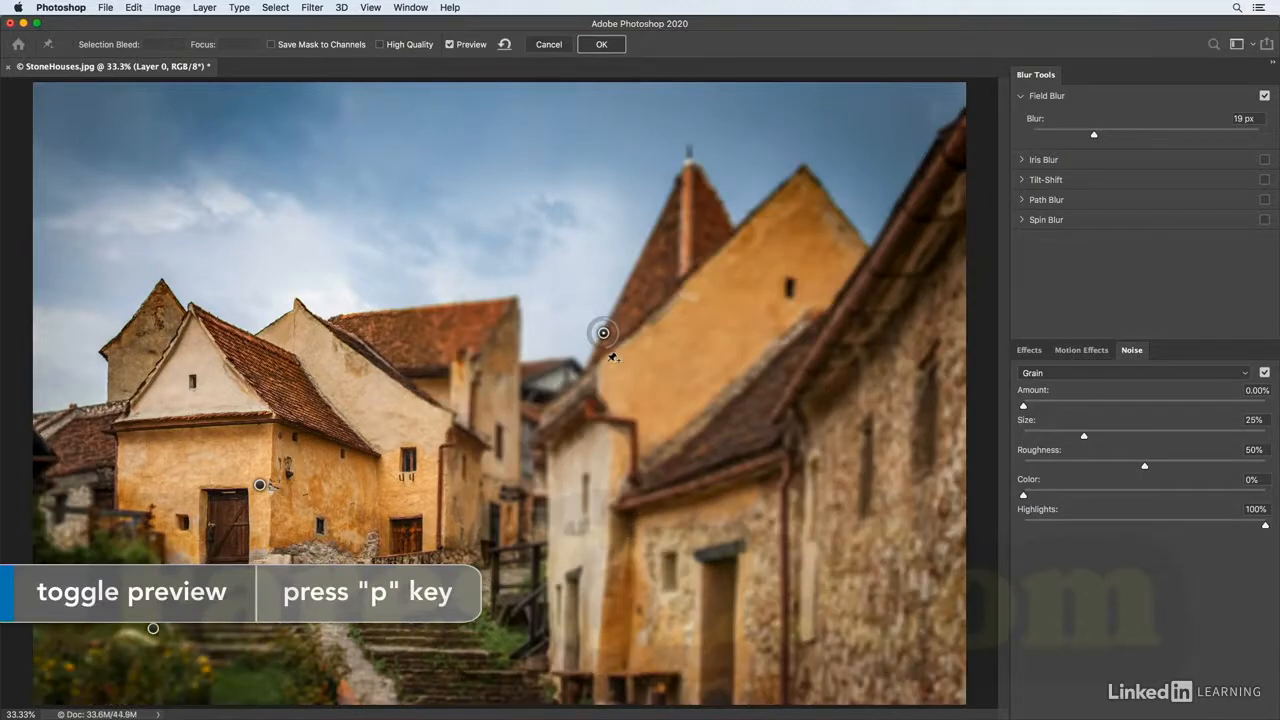
{"action": "key", "text": "h"}
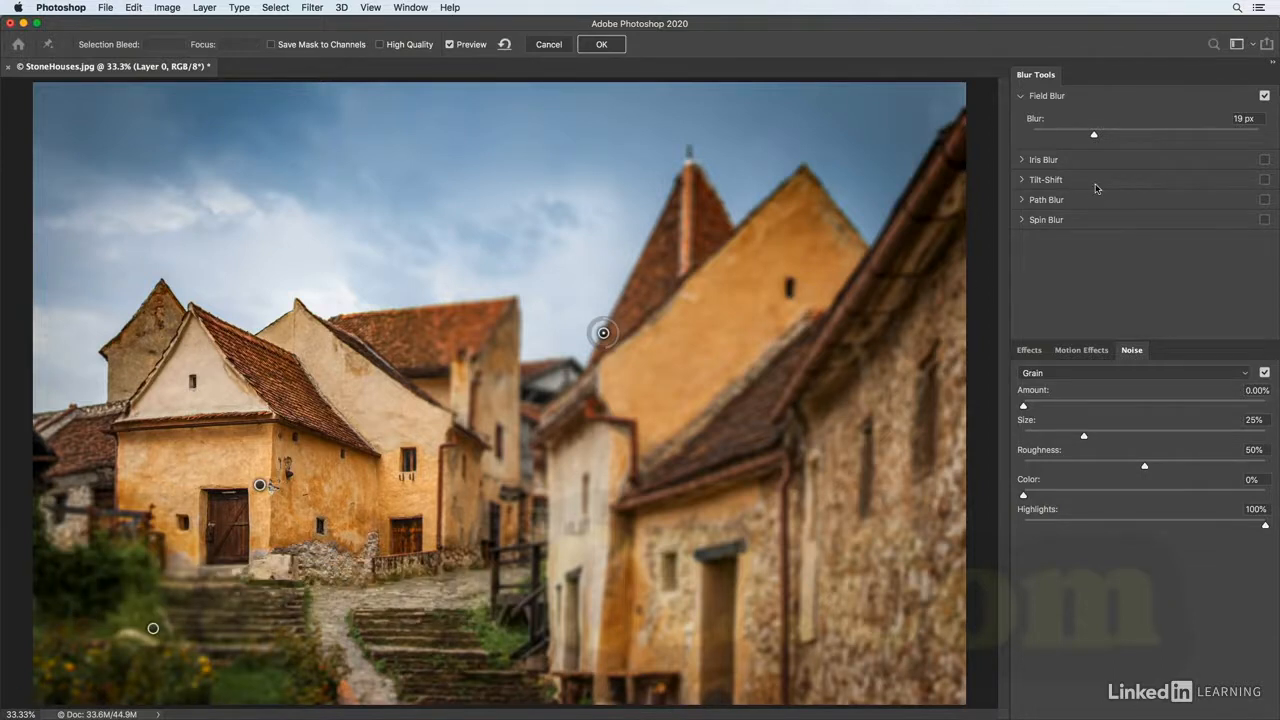
Replace Field Blur with a roughly circular Iris Blur of 27 px centred between the houses.
{"action": "left_click", "coordinate": [1264, 96]}
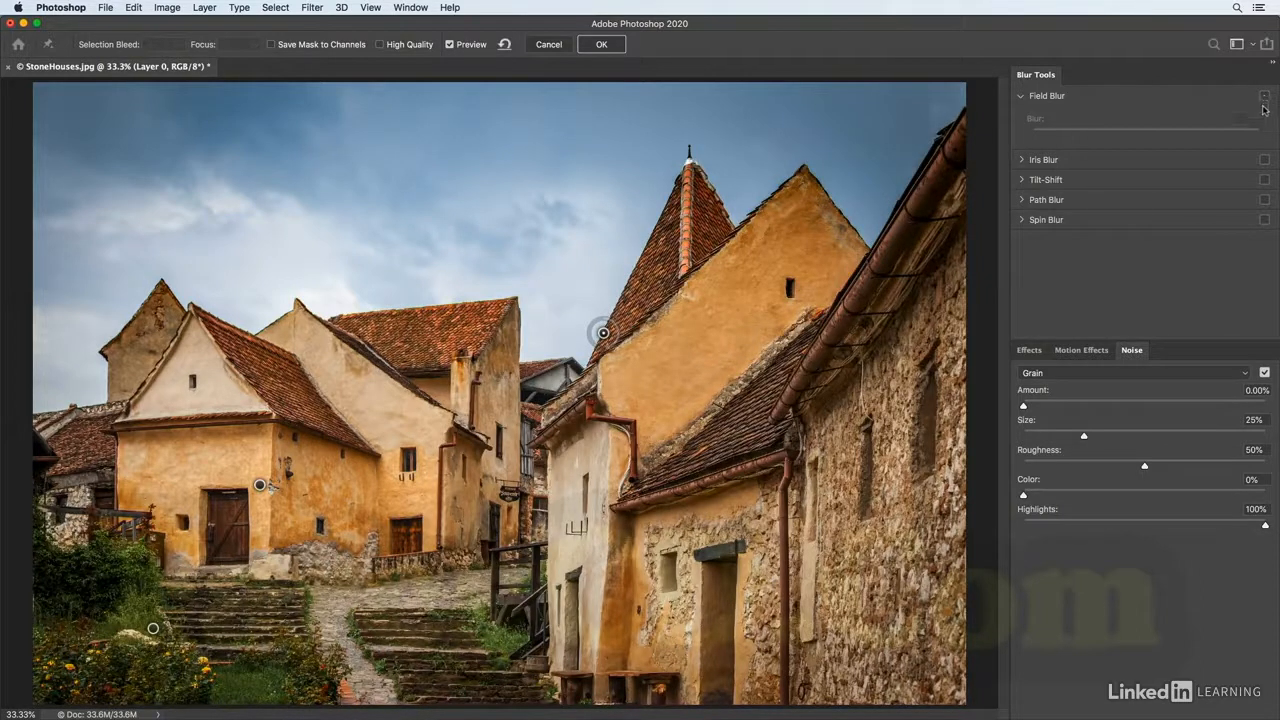
{"action": "left_click", "coordinate": [1264, 160]}
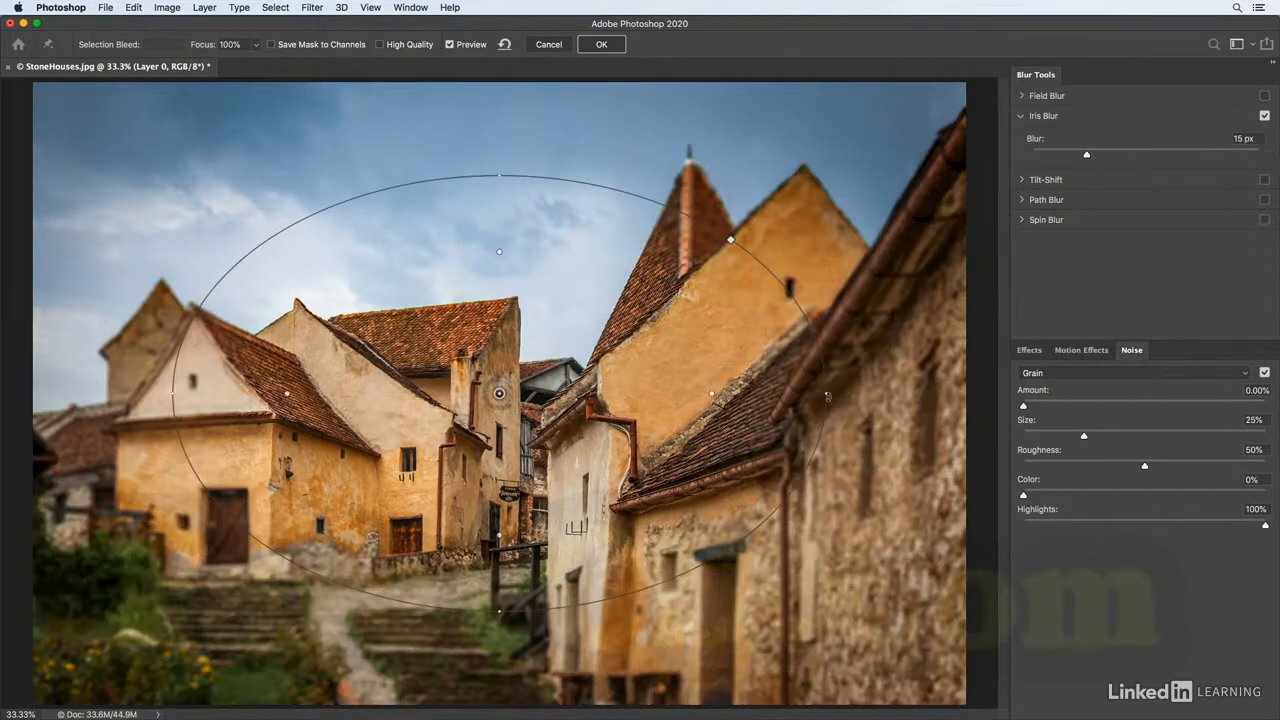
{"action": "mouse_move", "coordinate": [827, 398]}
{"action": "left_click_drag", "start_coordinate": [826, 393], "coordinate": [725, 391]}
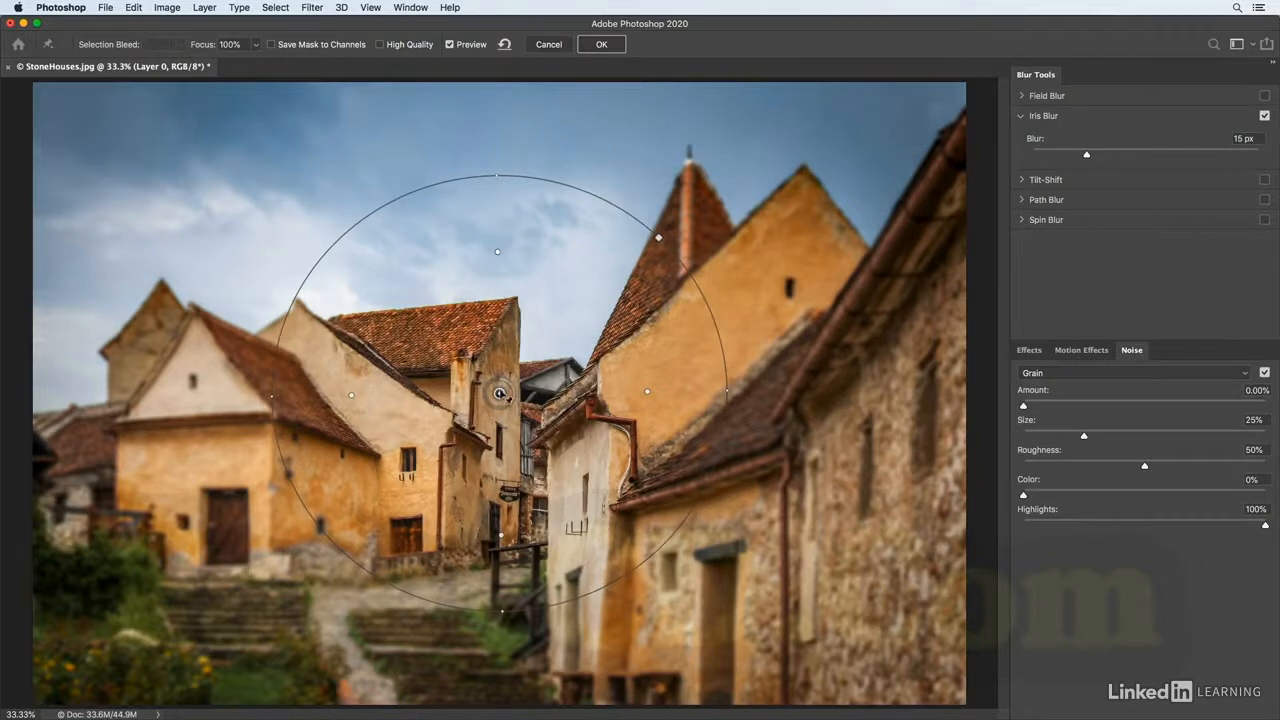
{"action": "left_click_drag", "start_coordinate": [500, 393], "coordinate": [520, 414]}
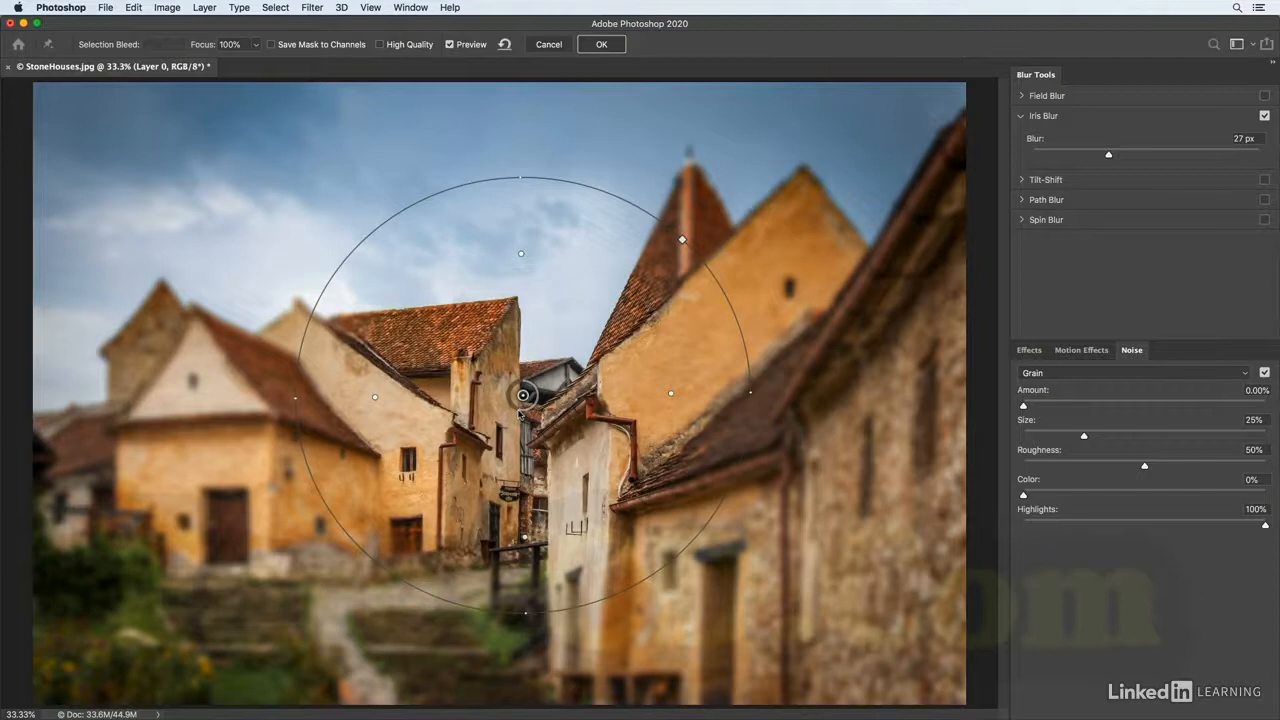
Shorten the iris, try a rounded-rectangle outline before restoring the ellipse, and rotate it slightly clockwise.
{"action": "left_click_drag", "start_coordinate": [520, 177], "coordinate": [511, 202]}
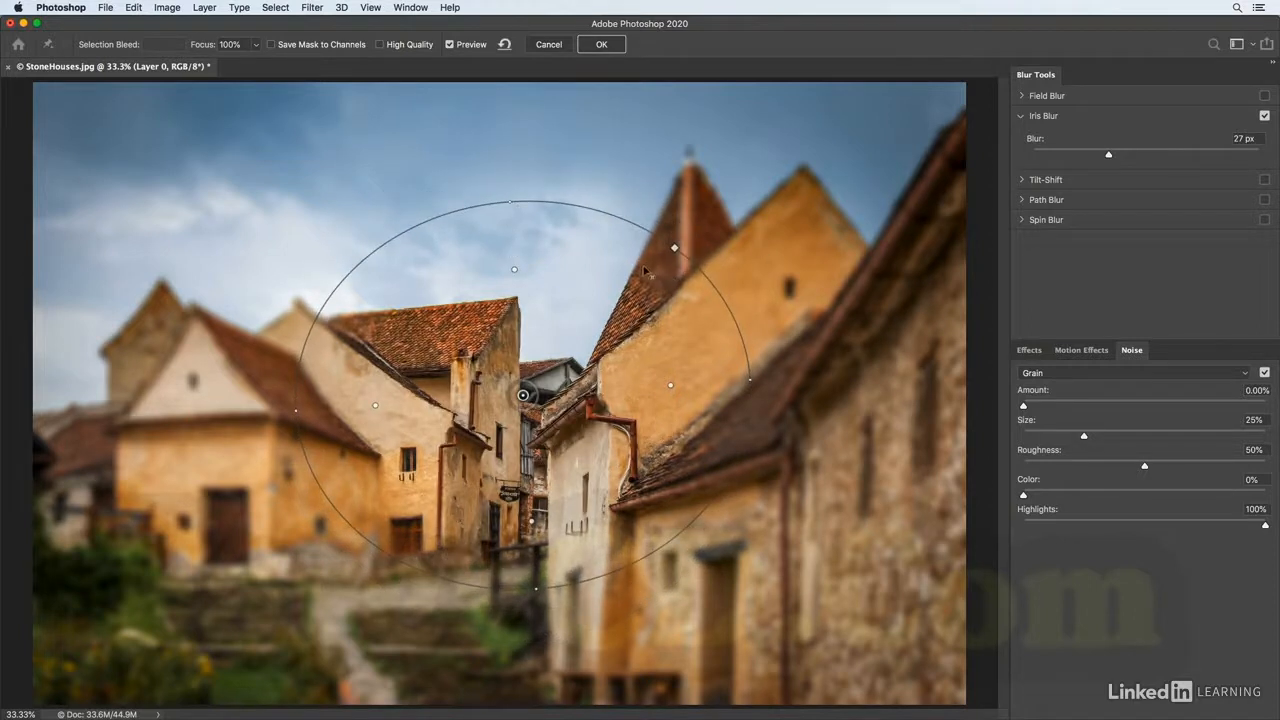
{"action": "left_click_drag", "start_coordinate": [675, 249], "coordinate": [736, 197]}
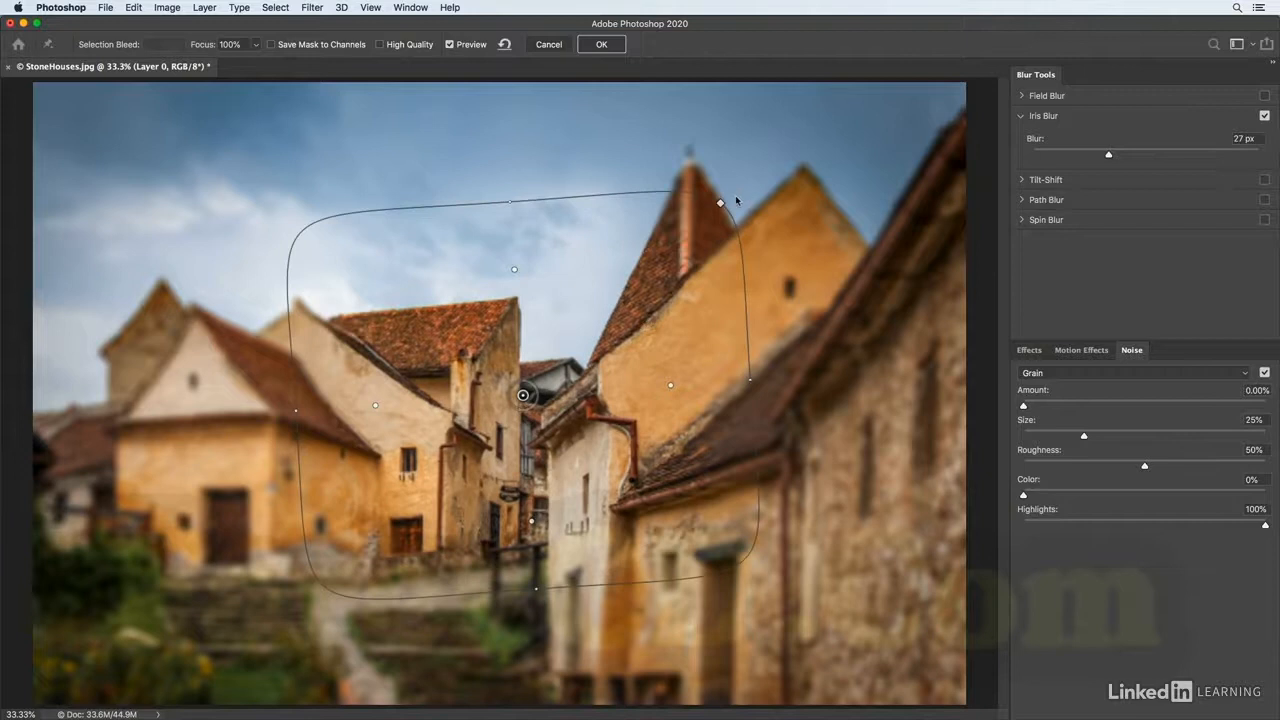
{"action": "left_click_drag", "start_coordinate": [668, 222], "coordinate": [631, 233]}
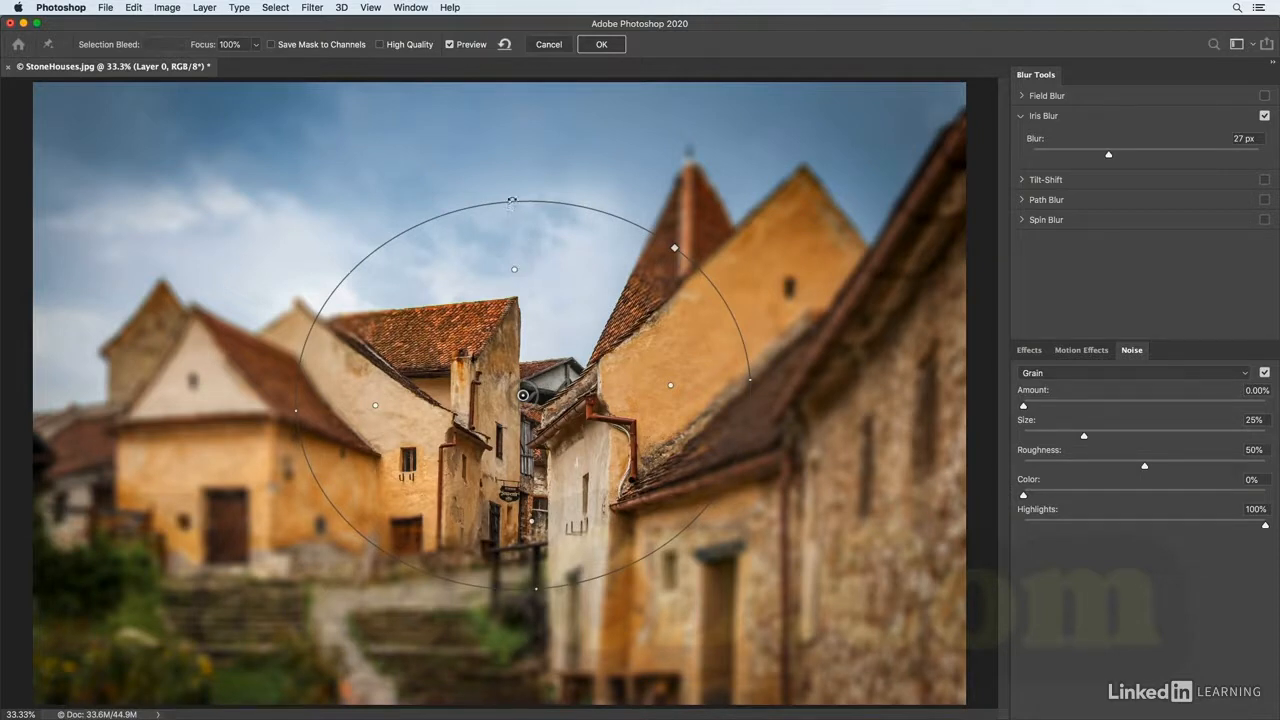
{"action": "left_click_drag", "start_coordinate": [510, 200], "coordinate": [528, 200]}
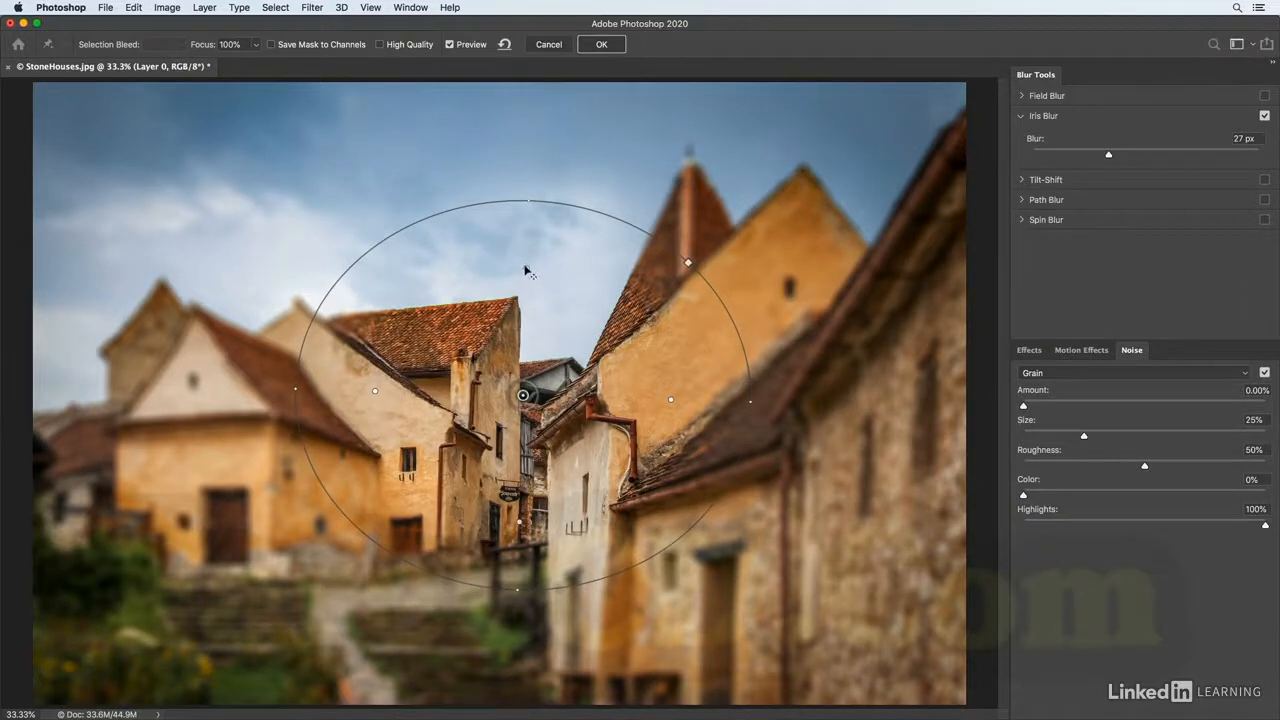
Pull the iris's feather points inward, move only the top one back out, and narrow and tilt the ellipse counterclockwise.
{"action": "left_click_drag", "start_coordinate": [527, 271], "coordinate": [527, 318]}
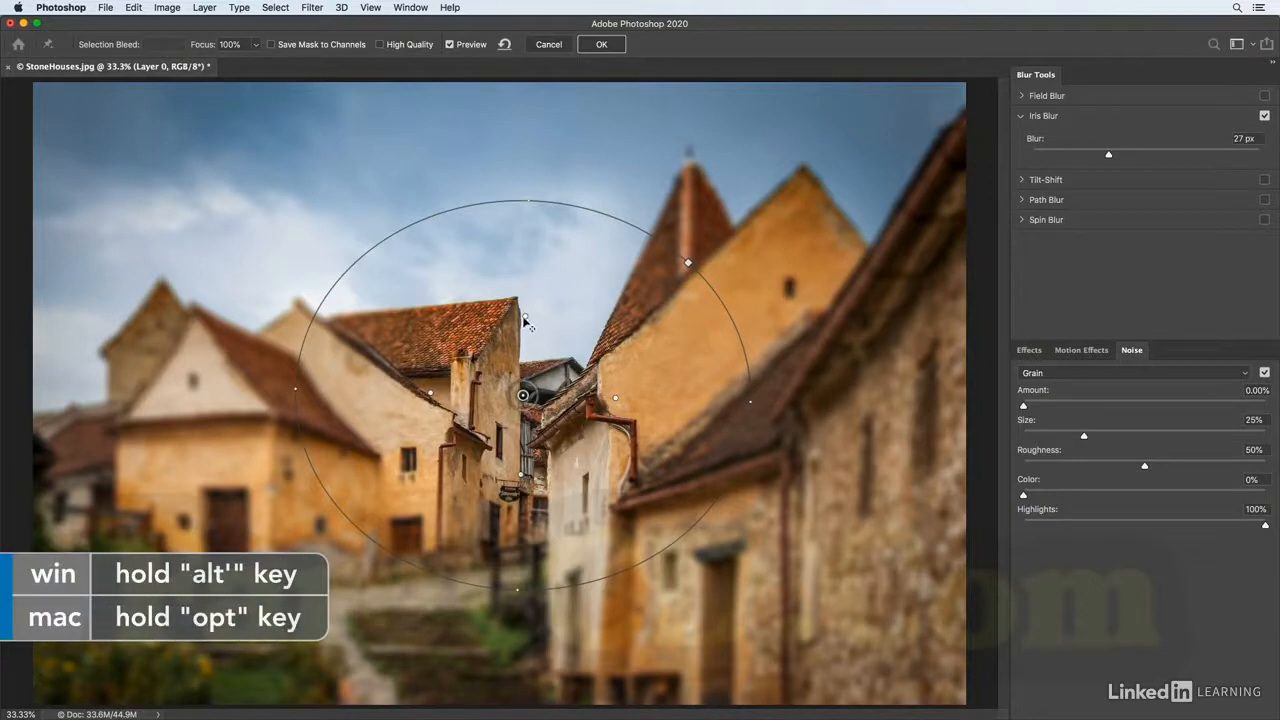
{"action": "left_click_drag", "start_coordinate": [527, 320], "coordinate": [530, 278]}
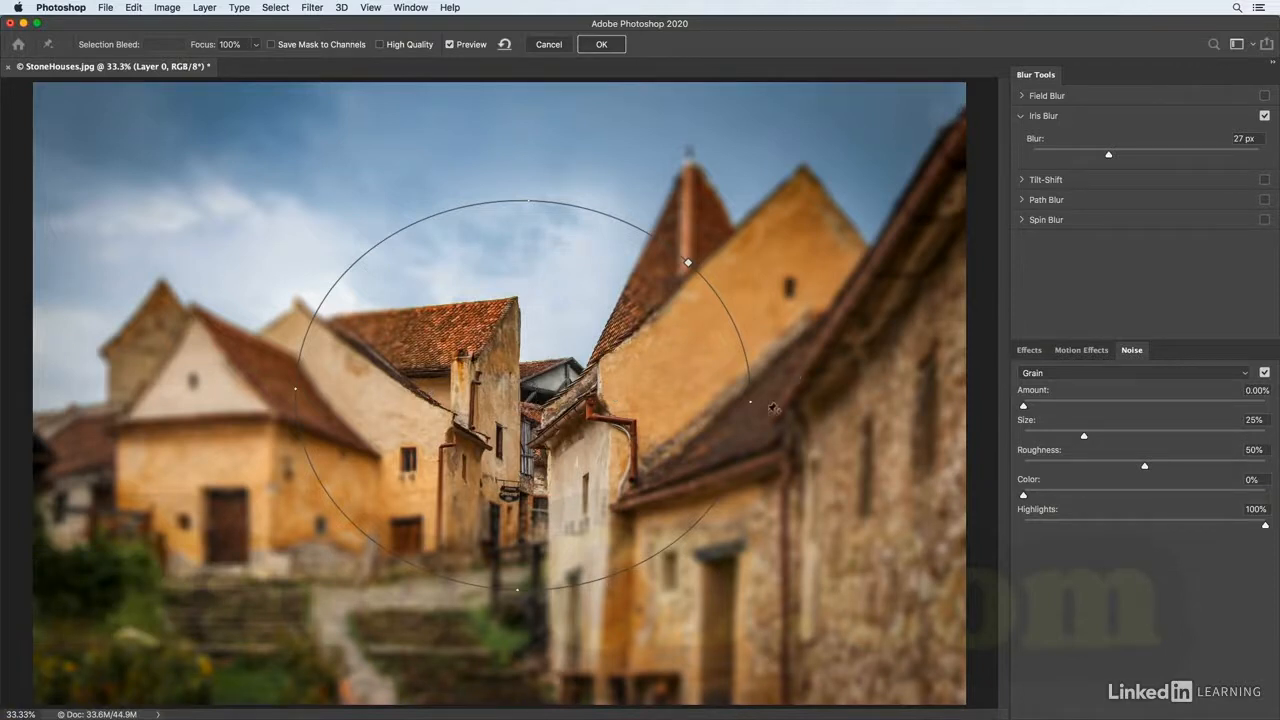
{"action": "left_click_drag", "start_coordinate": [751, 402], "coordinate": [664, 394]}
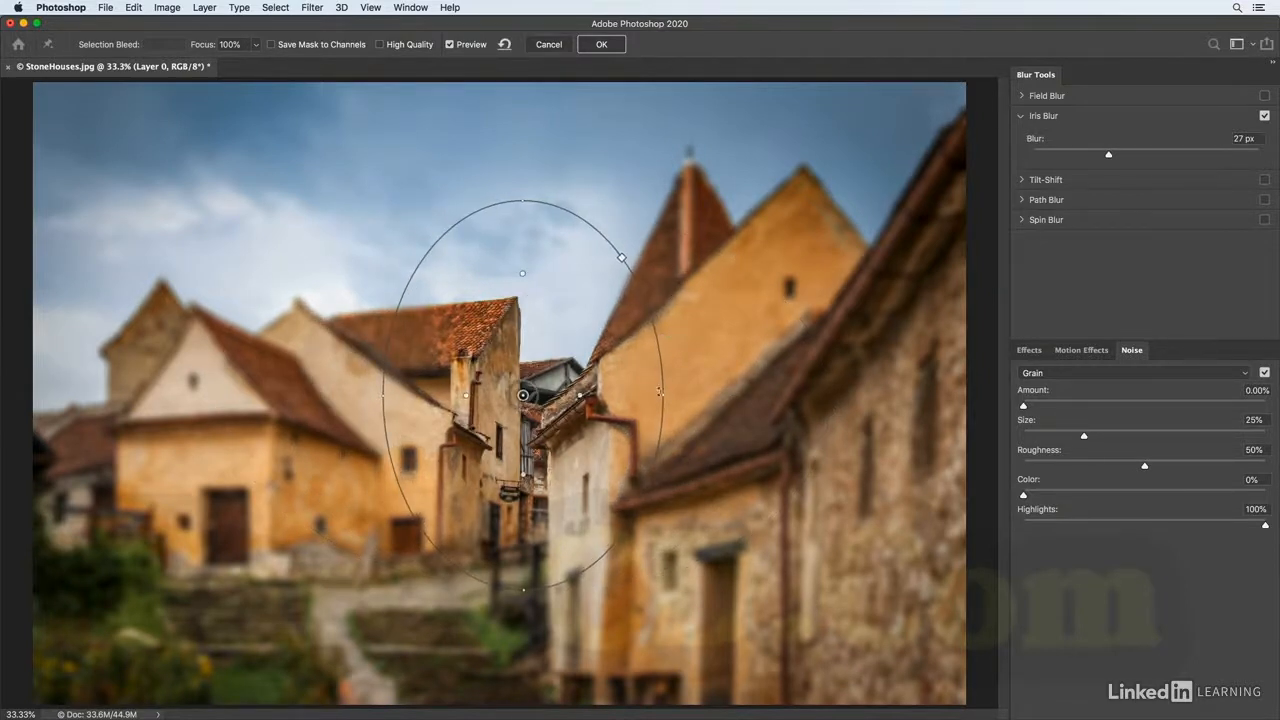
{"action": "left_click_drag", "start_coordinate": [668, 396], "coordinate": [638, 318]}
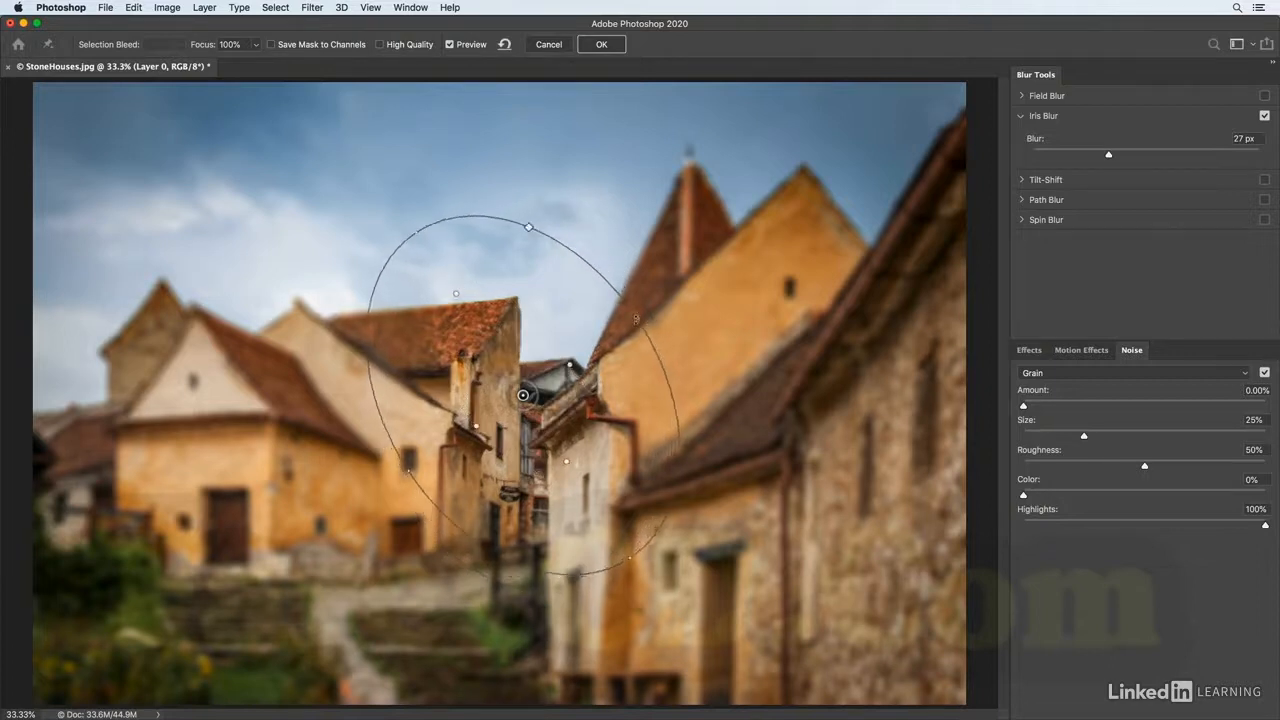
Replace Iris Blur with Tilt-Shift, lower its pin slightly, and widen the sharp band above and below it.
{"action": "left_click", "coordinate": [1264, 181]}
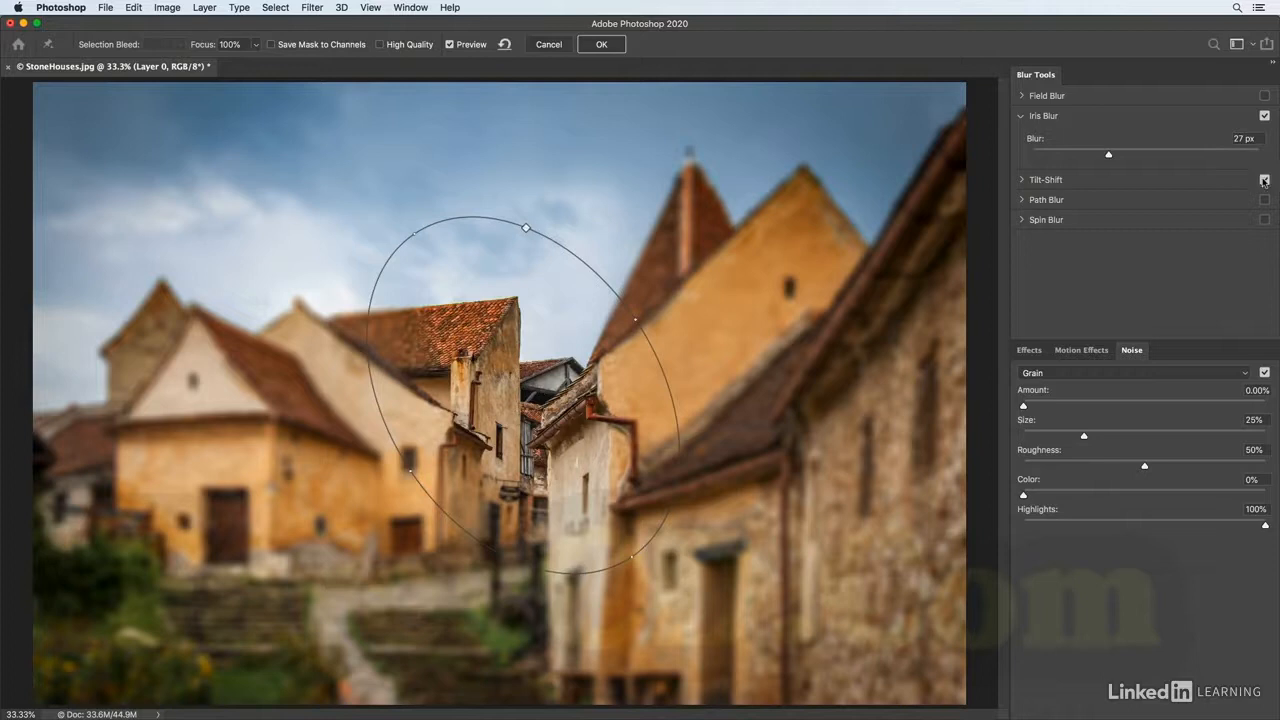
{"action": "left_click", "coordinate": [1265, 117]}
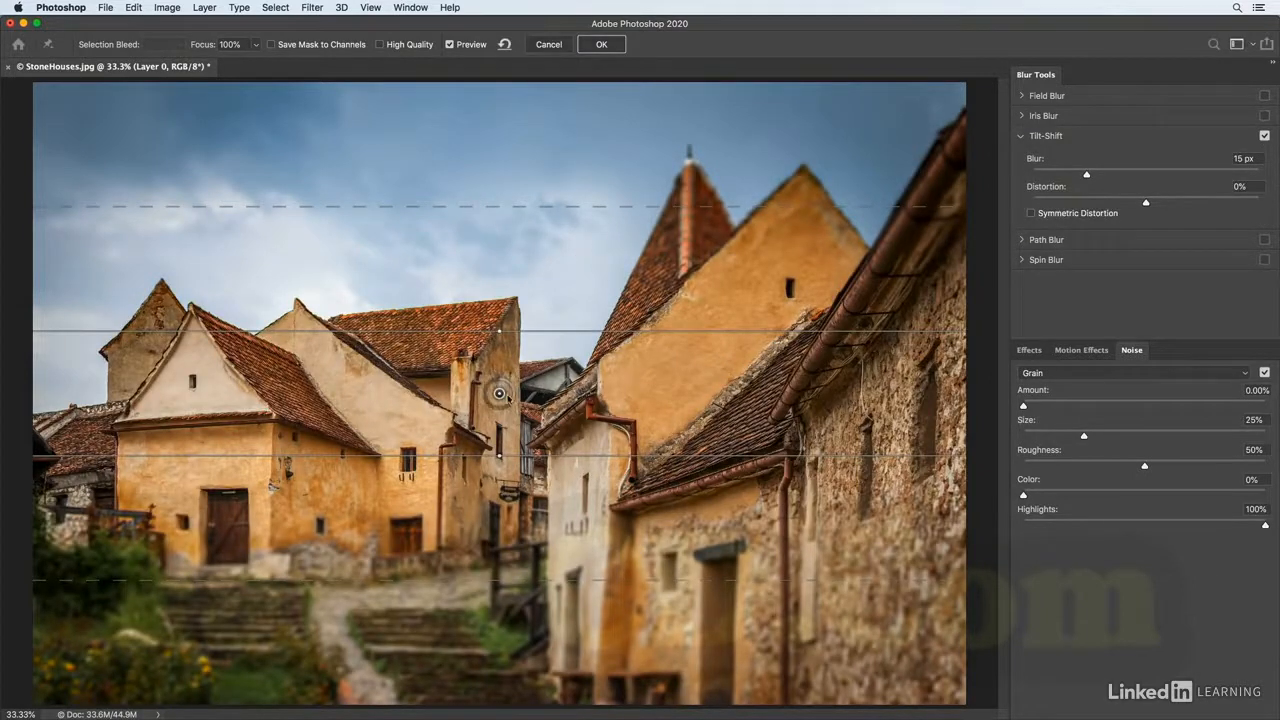
{"action": "mouse_move", "coordinate": [499, 393]}
{"action": "left_mouse_down"}
{"action": "mouse_move", "coordinate": [499, 381]}
{"action": "mouse_move", "coordinate": [499, 399]}
{"action": "left_mouse_up"}
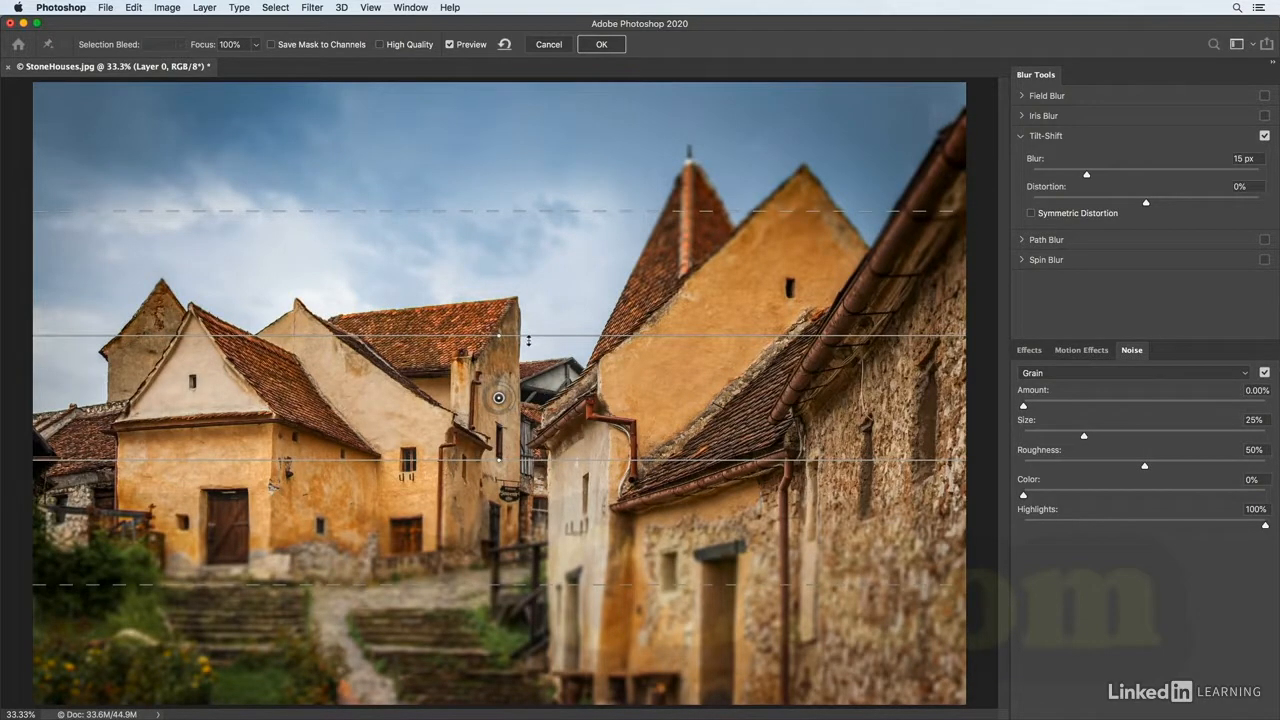
{"action": "left_click_drag", "start_coordinate": [528, 340], "coordinate": [534, 305]}
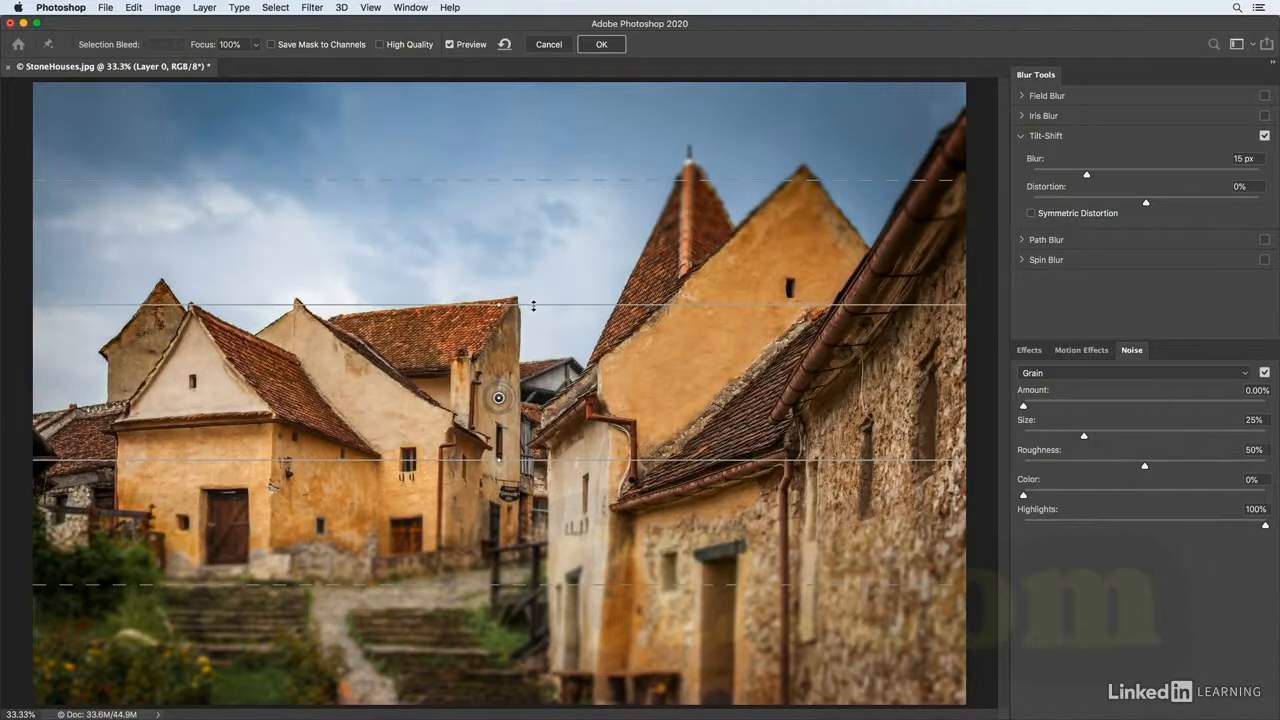
{"action": "left_click_drag", "start_coordinate": [533, 304], "coordinate": [538, 263]}
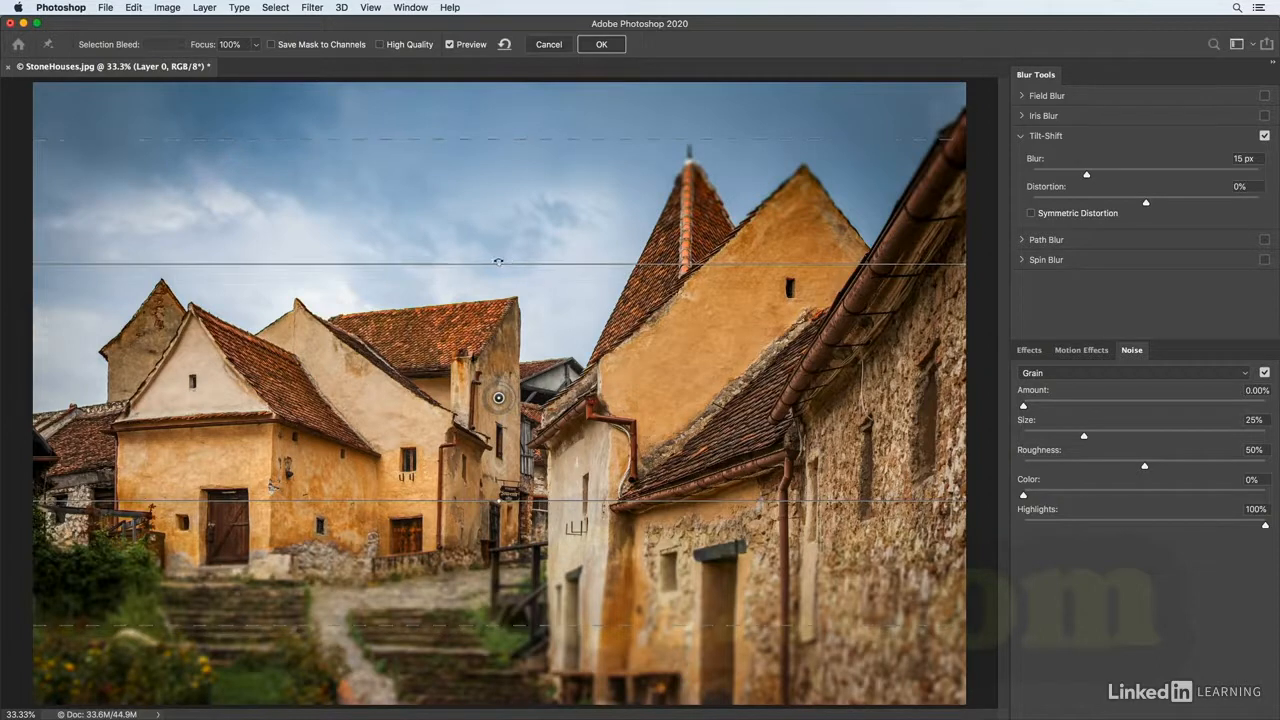
Try tilting the focus band, and add and delete a second Tilt-Shift pin on the tall house before reselecting the original pin.
{"action": "left_click_drag", "start_coordinate": [498, 262], "coordinate": [515, 297]}
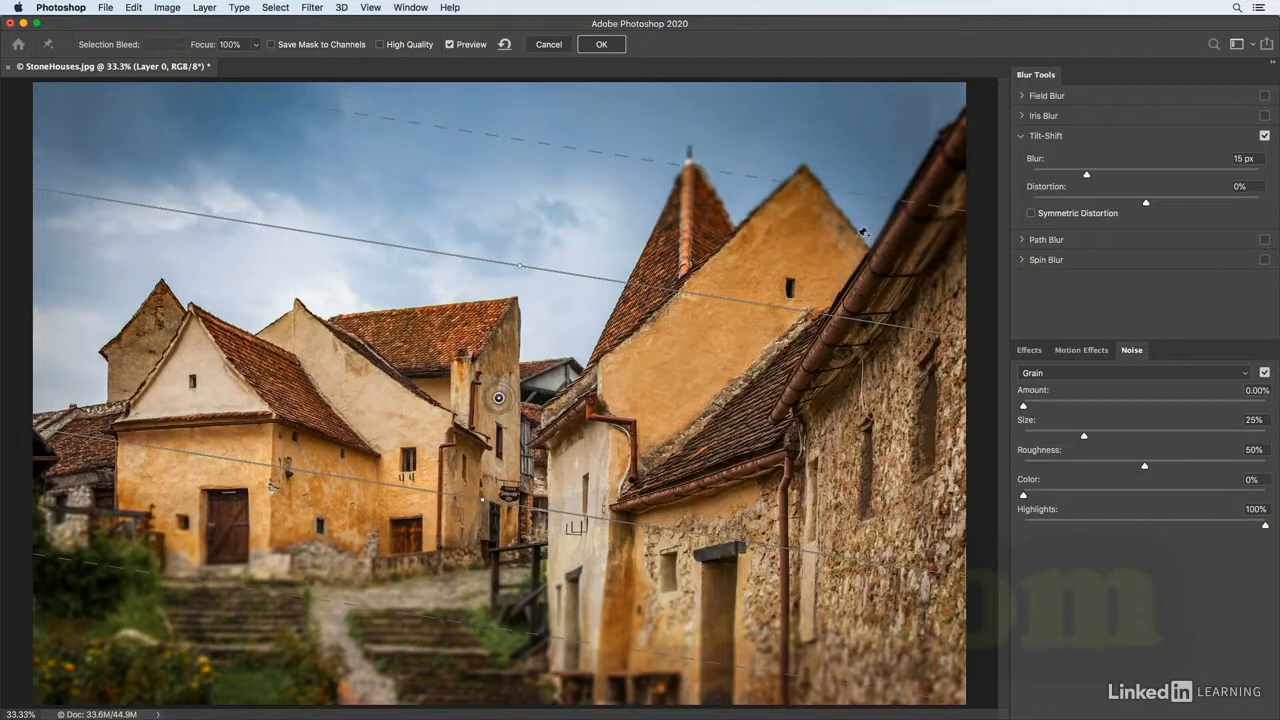
{"action": "left_click_drag", "start_coordinate": [862, 232], "coordinate": [750, 231]}
{"action": "left_click", "coordinate": [750, 227]}
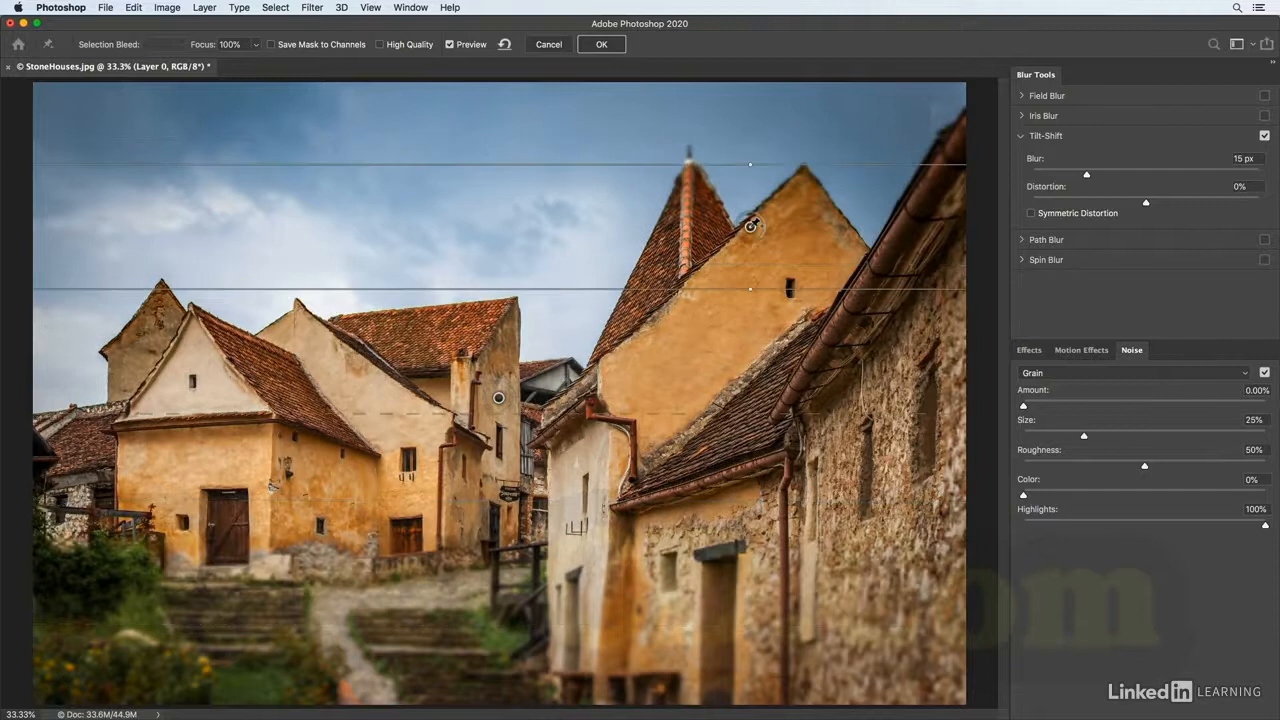
{"action": "key", "text": "Delete"}
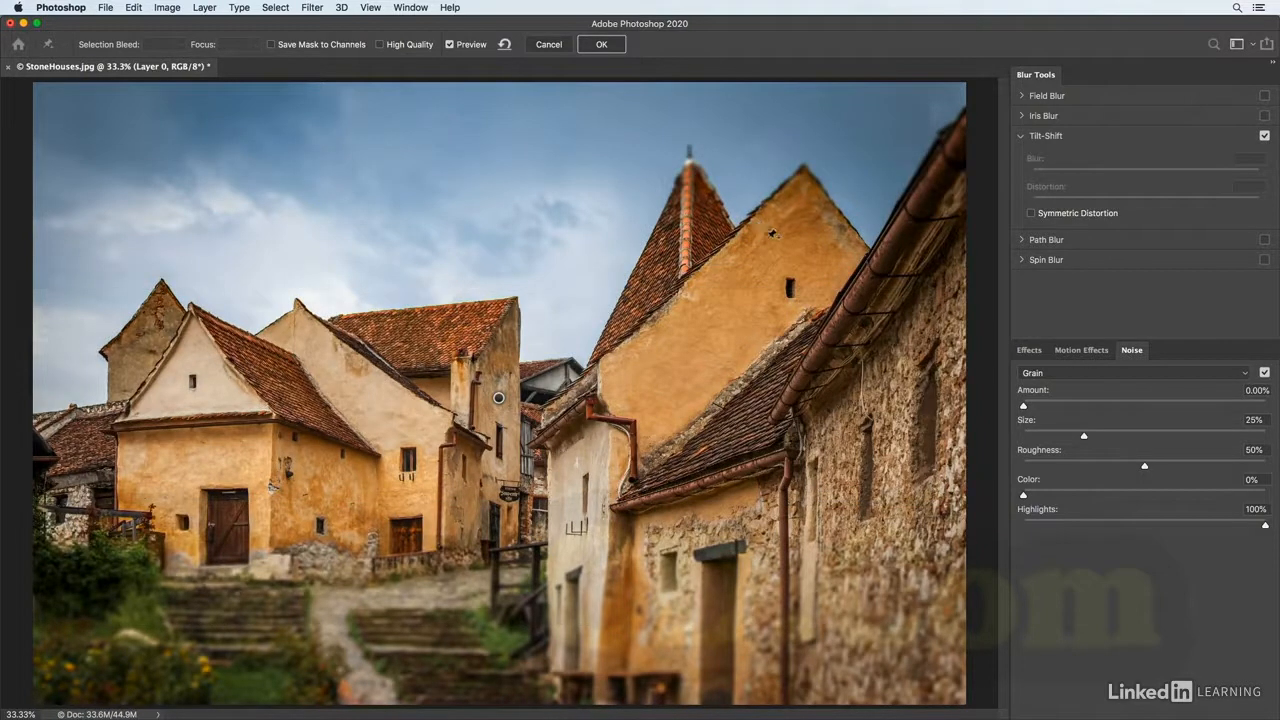
{"action": "left_click", "coordinate": [499, 398]}
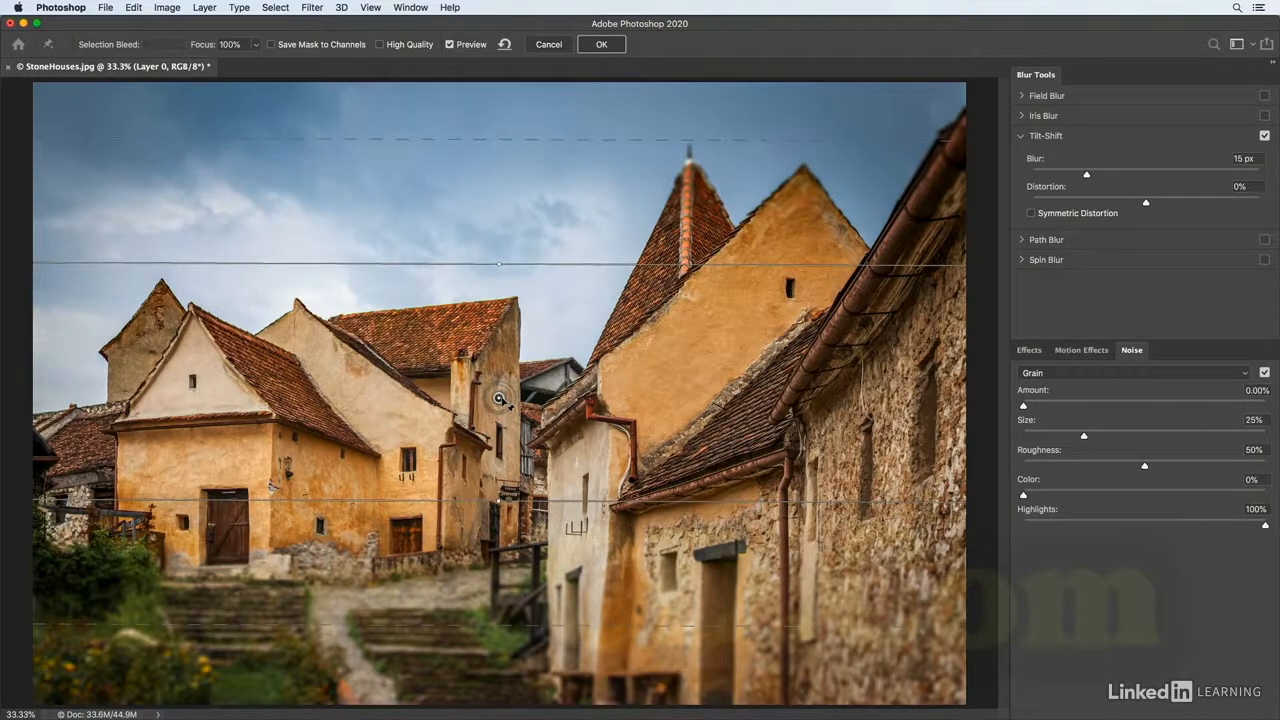
Narrow the sharp band from above, tilt it diagonally down to the right, and move its pin onto the left house's door.
{"action": "left_click_drag", "start_coordinate": [502, 264], "coordinate": [586, 303]}
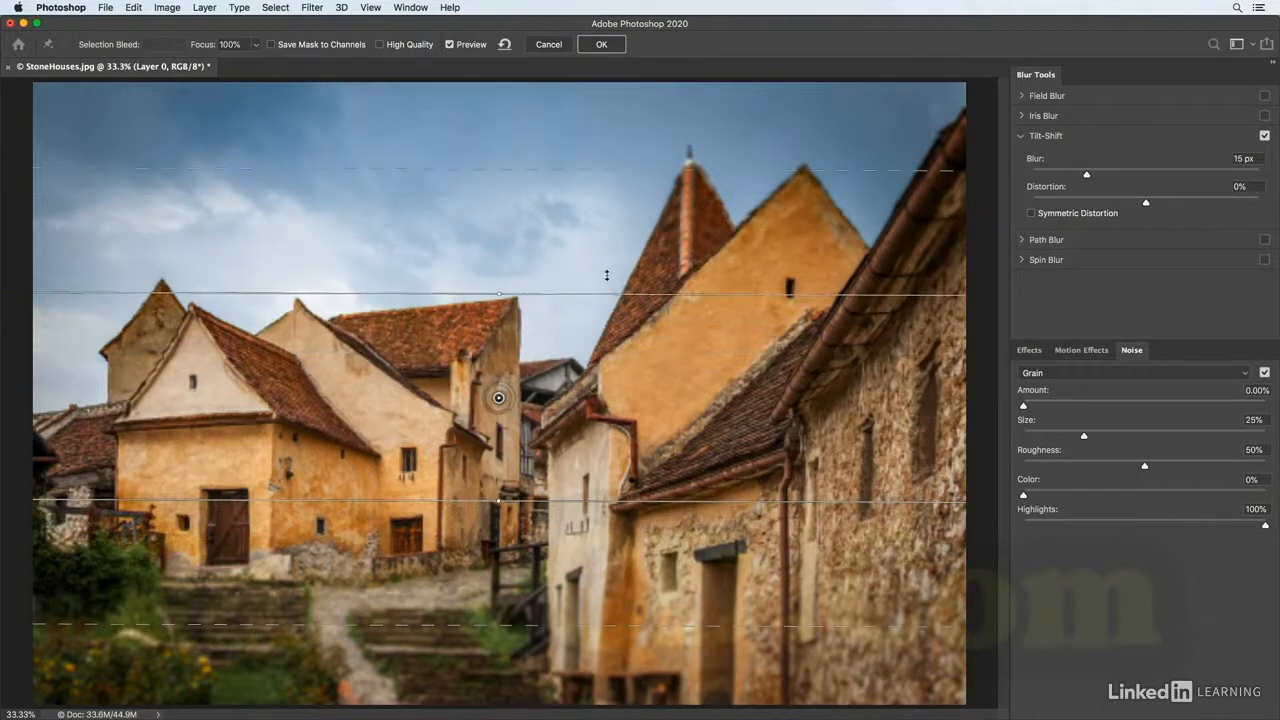
{"action": "left_click_drag", "start_coordinate": [505, 291], "coordinate": [585, 306]}
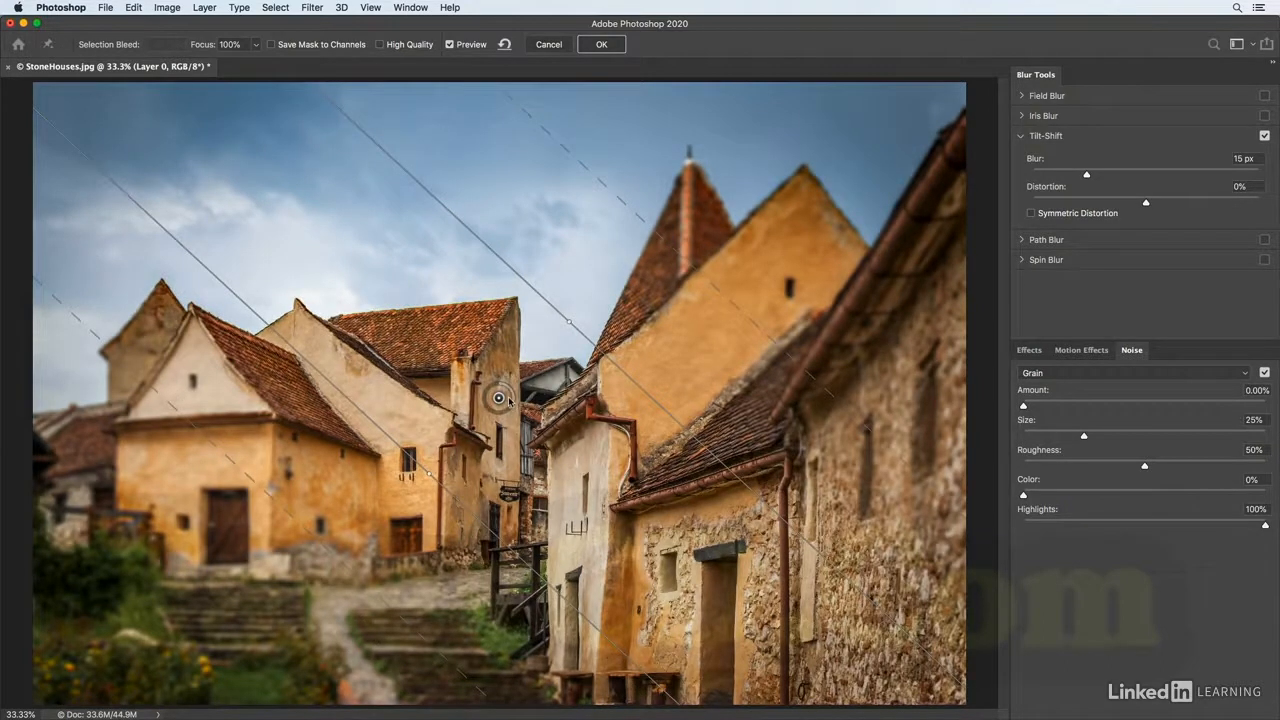
{"action": "left_click_drag", "start_coordinate": [509, 400], "coordinate": [500, 398]}
{"action": "left_click_drag", "start_coordinate": [437, 449], "coordinate": [233, 500]}
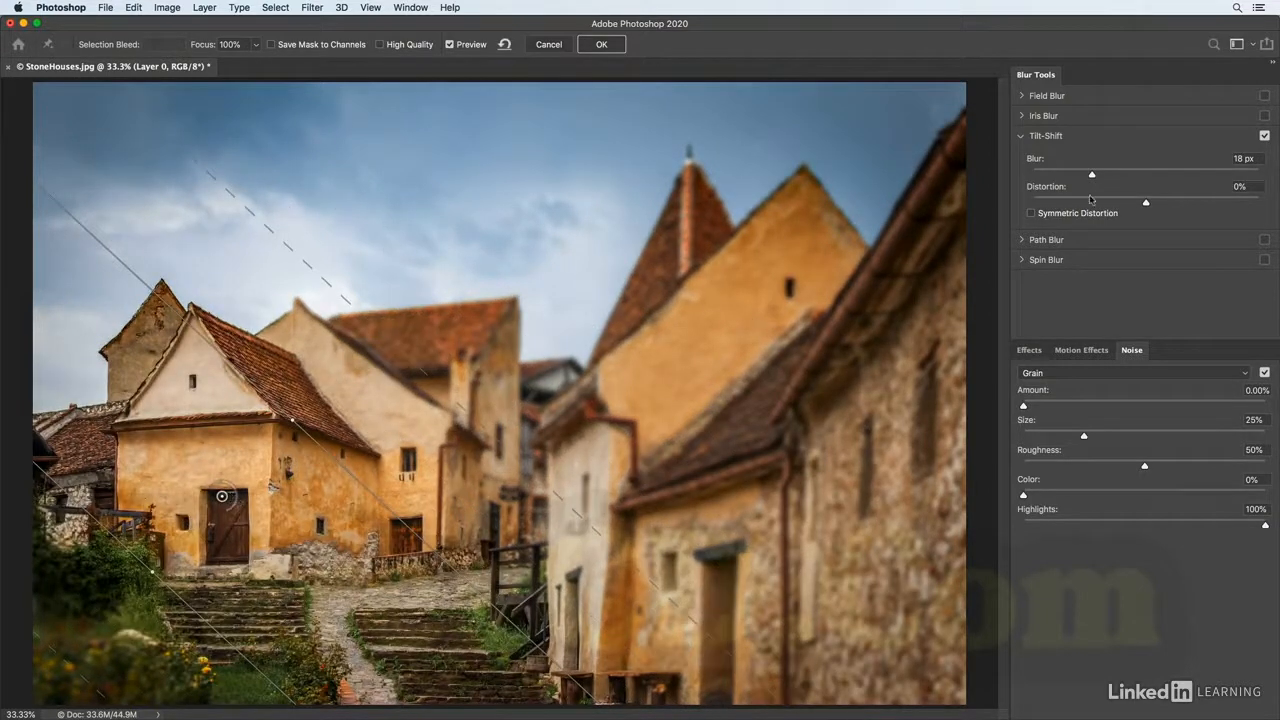
Set the Tilt-Shift distortion to 72% and enable Symmetric Distortion.
{"action": "left_click_drag", "start_coordinate": [1146, 203], "coordinate": [1205, 205]}
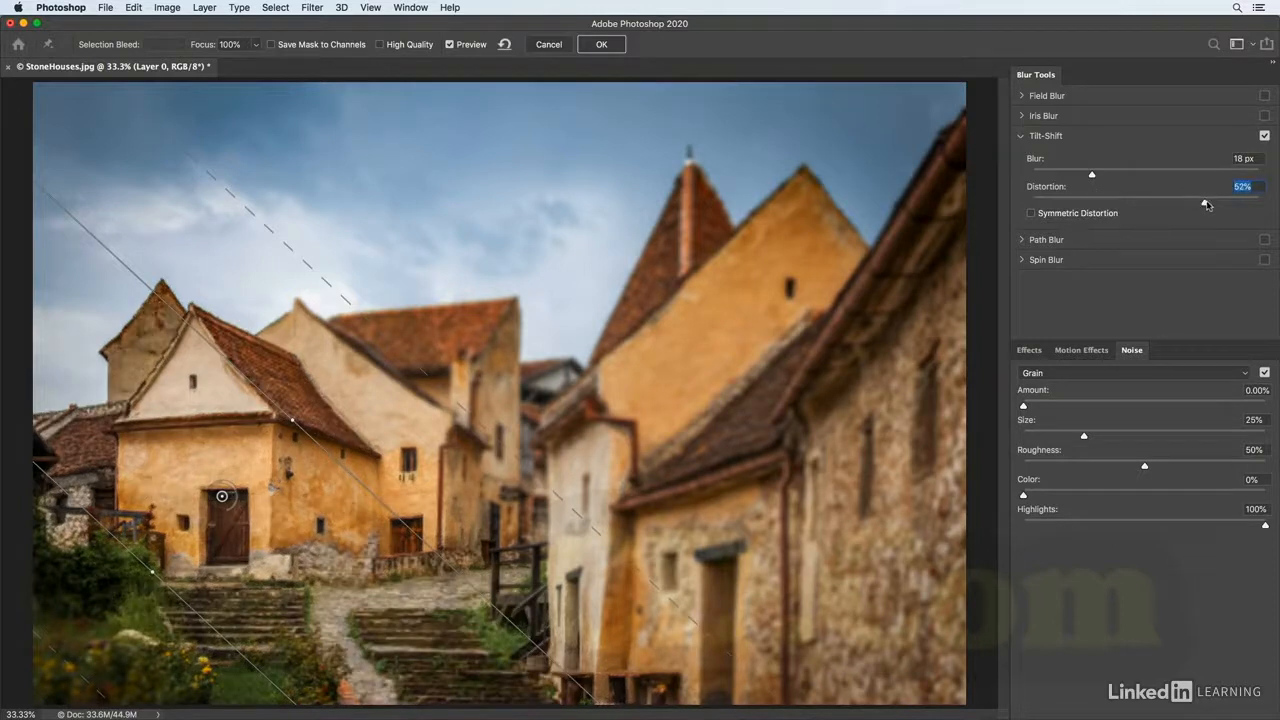
{"action": "left_click_drag", "start_coordinate": [1207, 204], "coordinate": [1225, 203]}
{"action": "left_click", "coordinate": [1031, 214]}
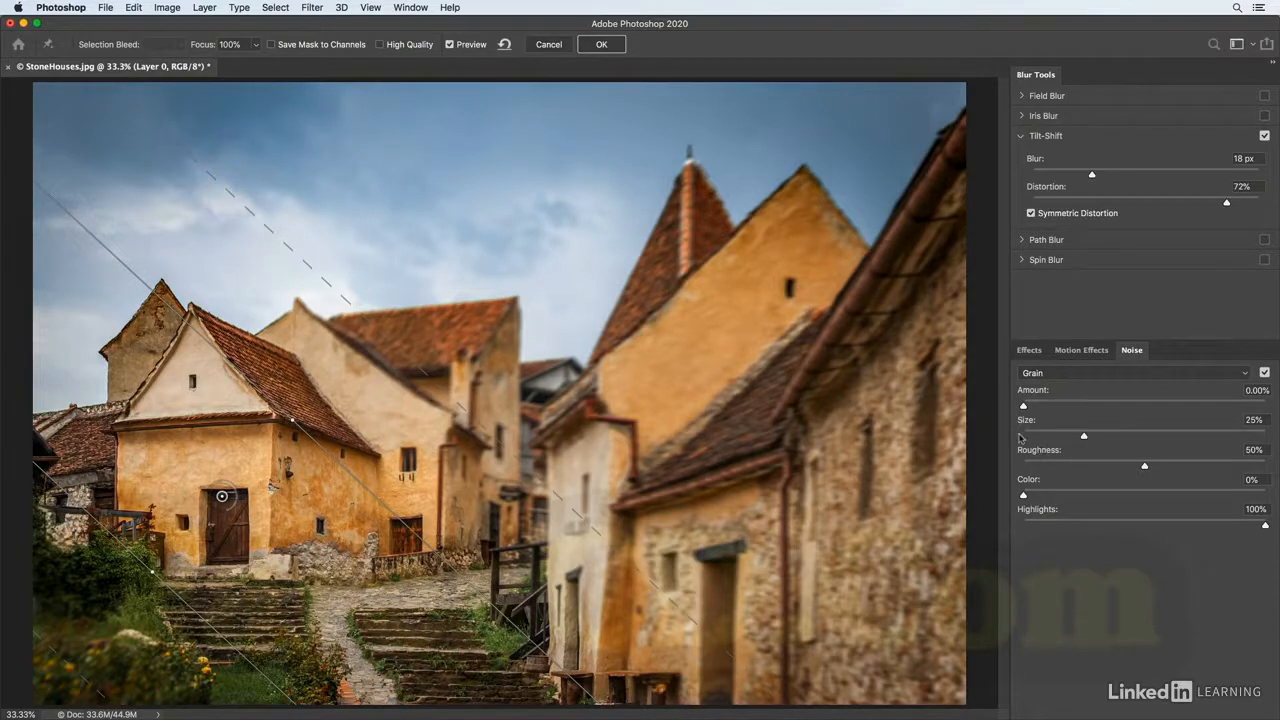
Keep Grain as the noise type and set its amount to 45.18% and its size to 10%.
{"action": "left_click", "coordinate": [1078, 373]}
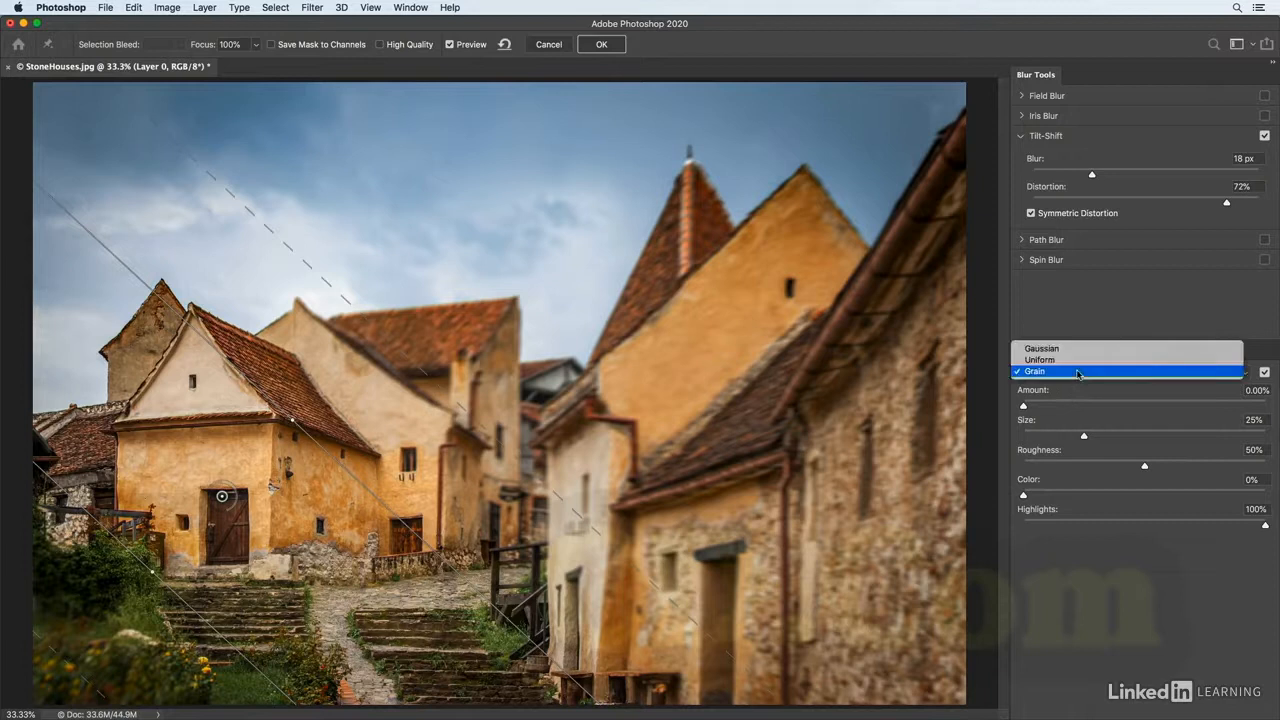
{"action": "left_click", "coordinate": [1078, 373]}
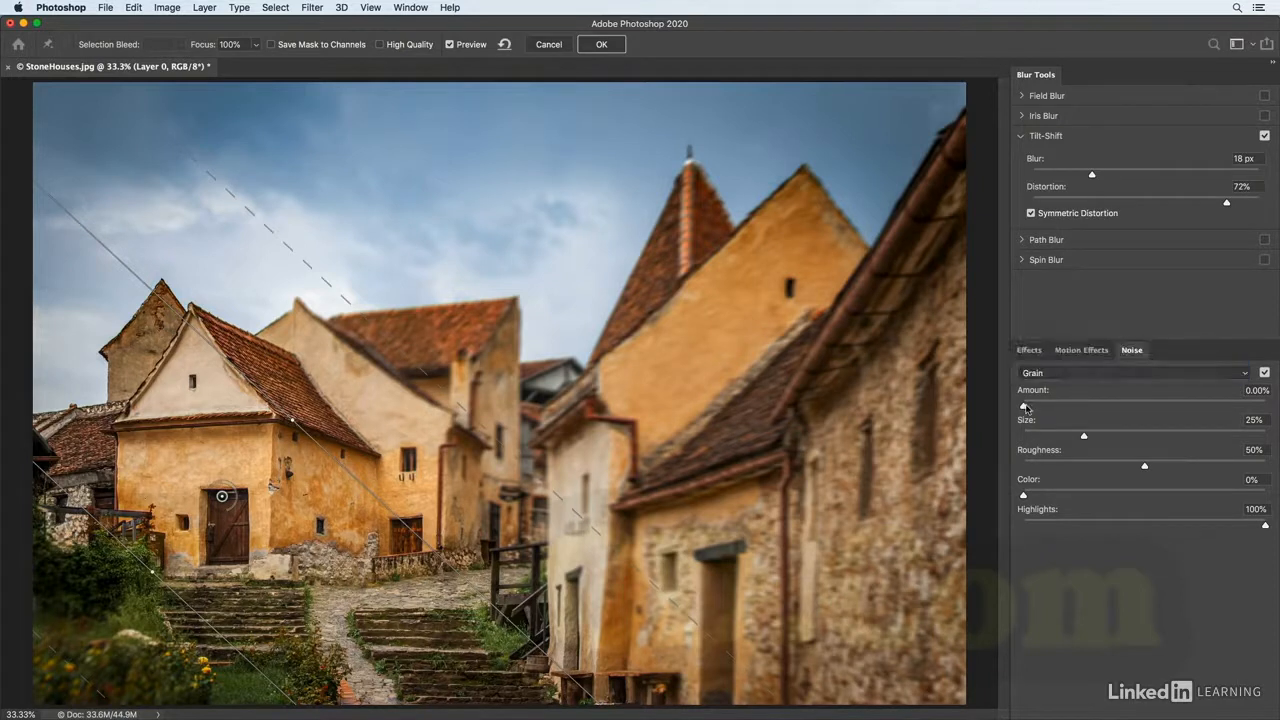
{"action": "left_click_drag", "start_coordinate": [1023, 407], "coordinate": [1163, 404]}
{"action": "left_click_drag", "start_coordinate": [1165, 406], "coordinate": [1048, 440]}
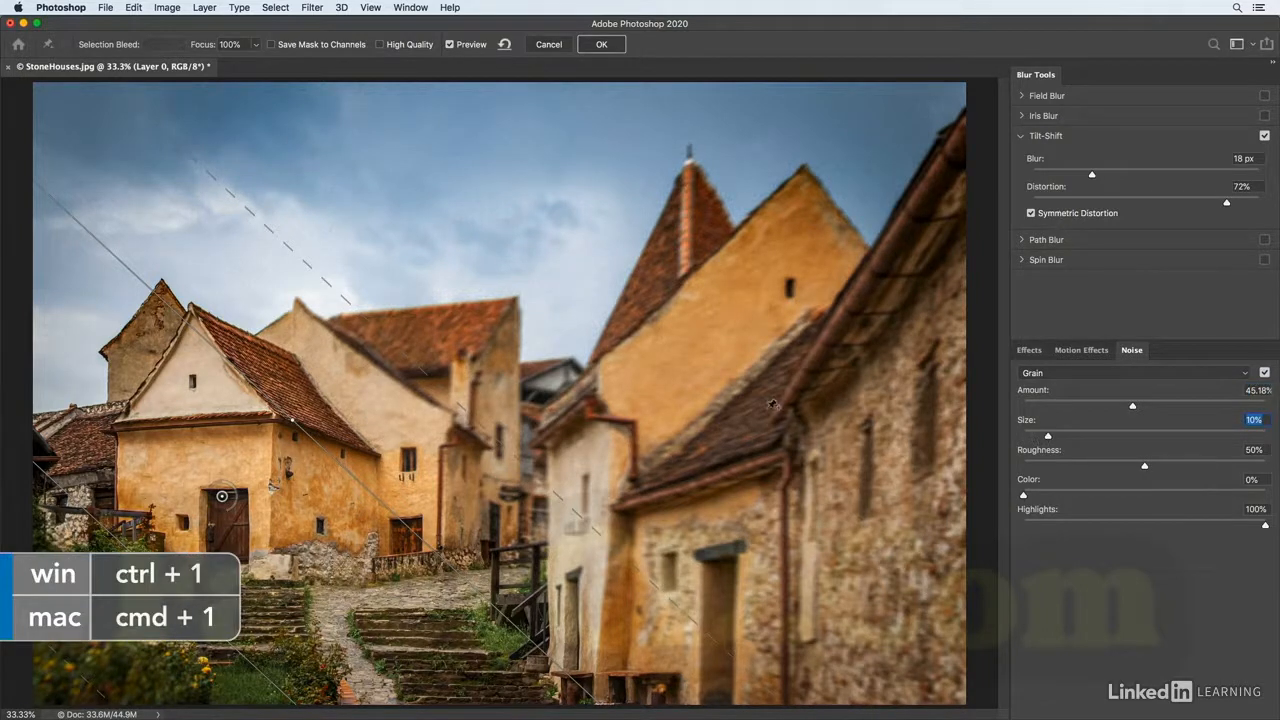
Inspect the blurred walls at 100% magnification while trying a grain size of 69% and reducing it to 21%.
{"action": "key", "text": "super+1"}
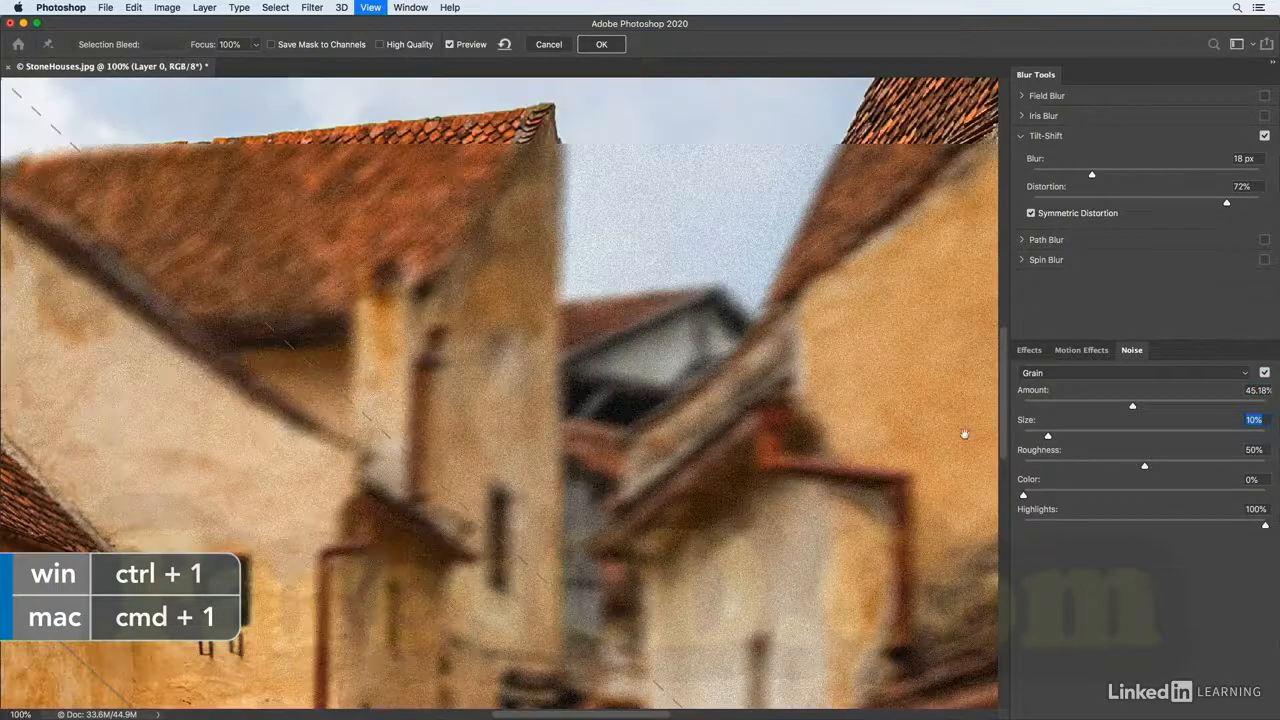
{"action": "left_click_drag", "start_coordinate": [762, 434], "coordinate": [611, 438]}
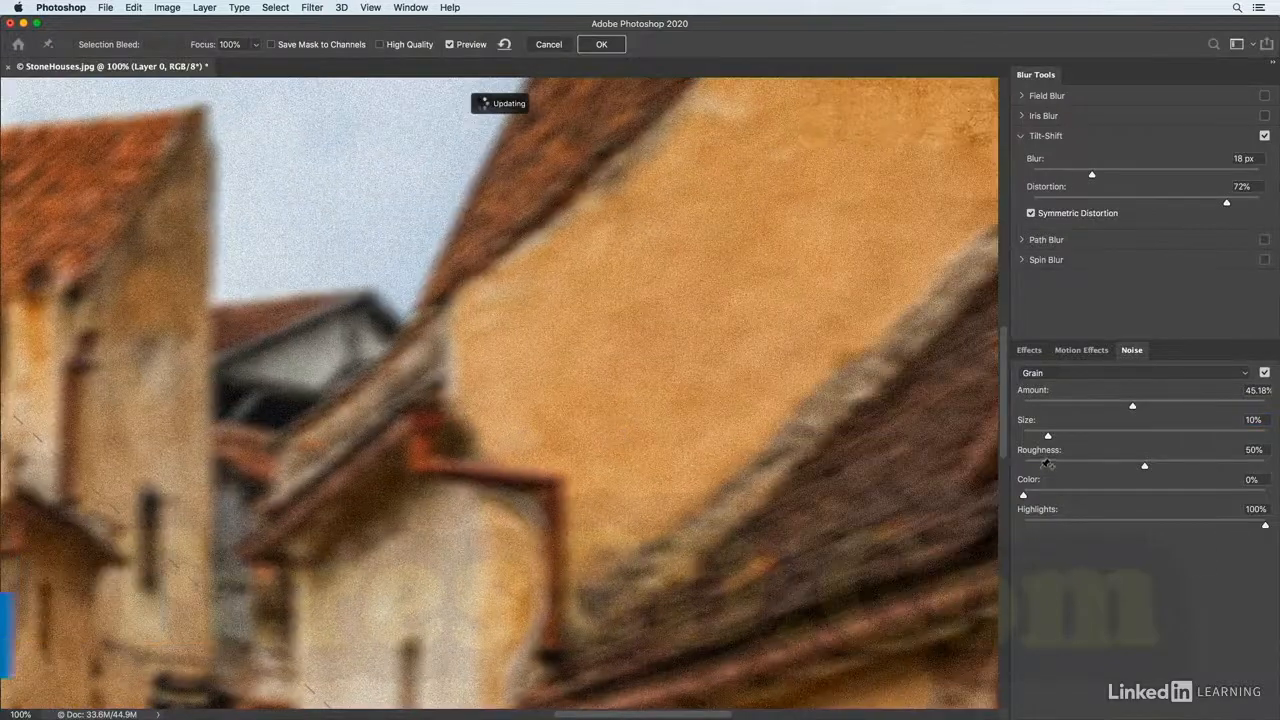
{"action": "left_click_drag", "start_coordinate": [1048, 435], "coordinate": [1190, 437]}
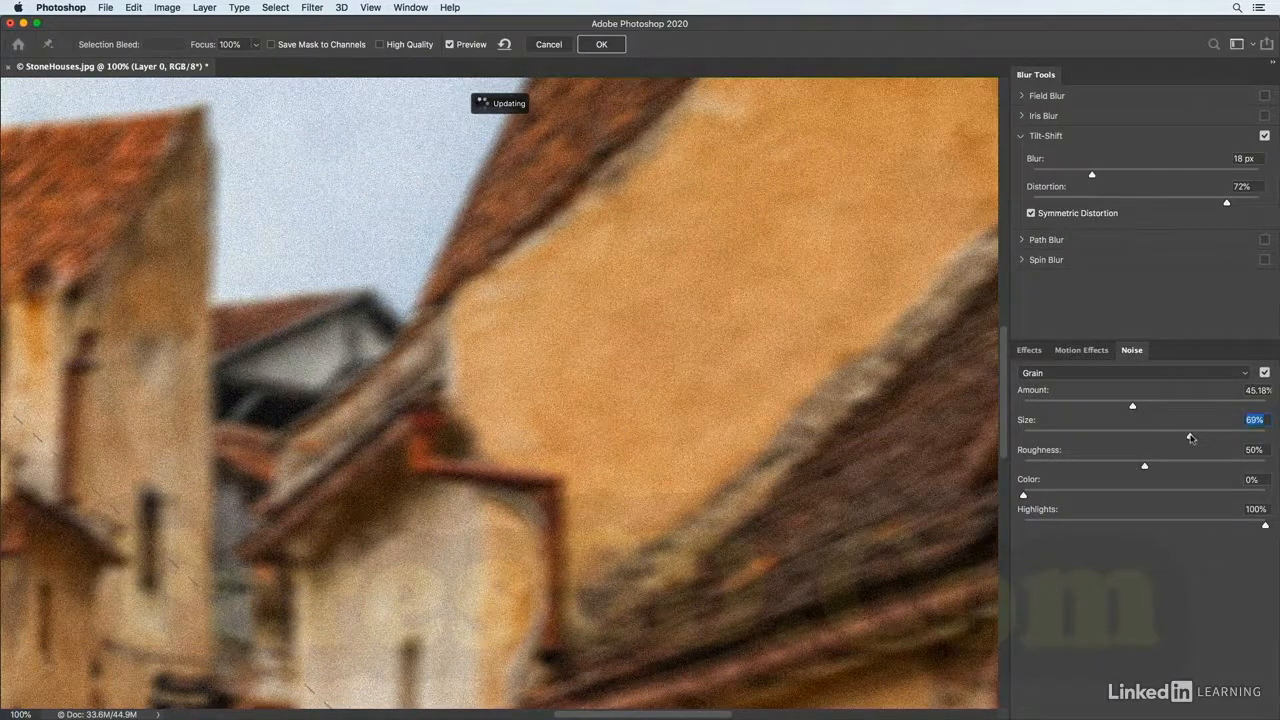
{"action": "left_click_drag", "start_coordinate": [1190, 437], "coordinate": [1075, 440]}
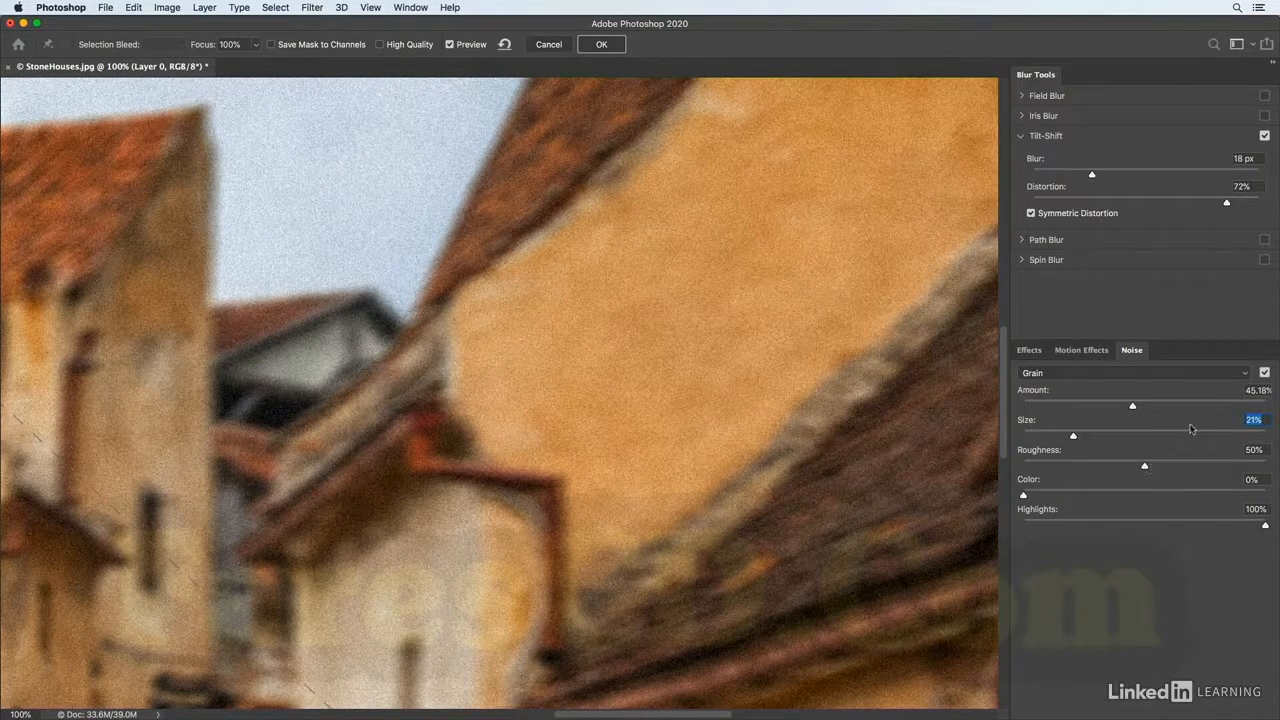
Try different grain roughness levels, settling on 56%, and set the grain size to 18%.
{"action": "left_click", "coordinate": [1191, 435]}
{"action": "left_click", "coordinate": [1186, 462]}
{"action": "left_click_drag", "start_coordinate": [1185, 468], "coordinate": [1045, 468]}
{"action": "left_click_drag", "start_coordinate": [1102, 468], "coordinate": [1067, 440]}
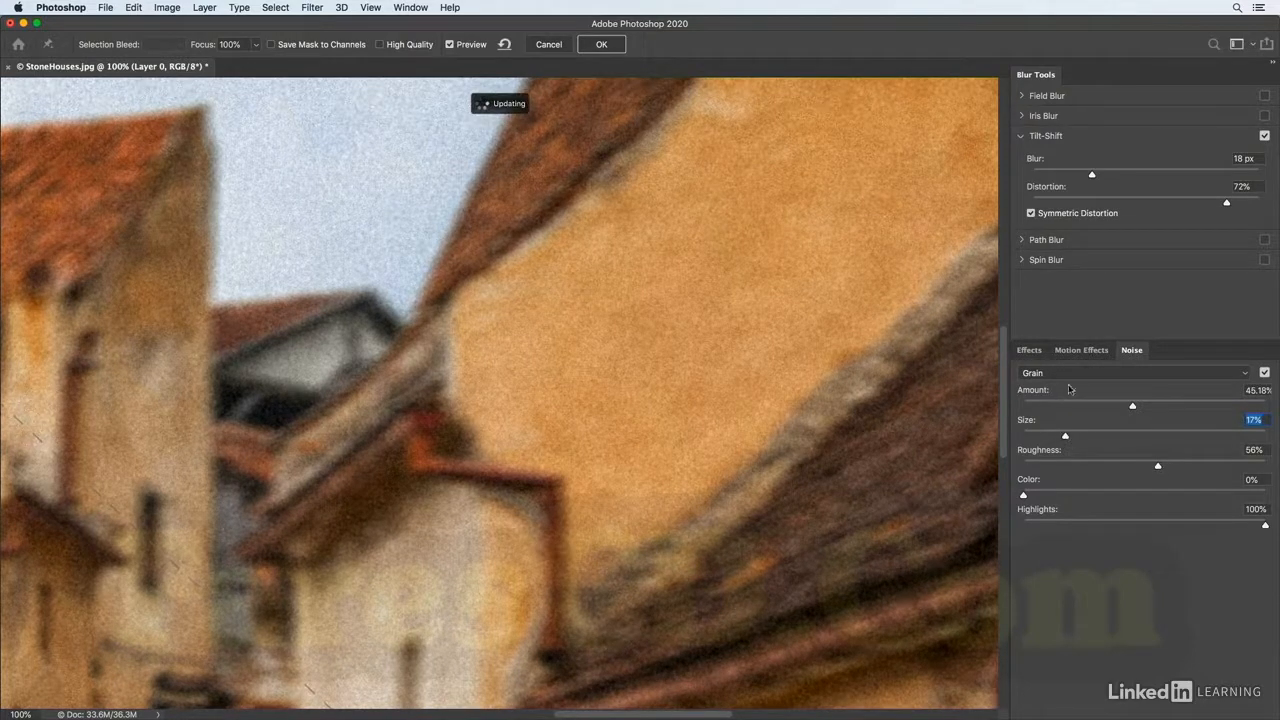
Reduce the grain amount to 6.61%, apply the Blur Gallery filter, and show the whole photo.
{"action": "left_click", "coordinate": [1068, 406]}
{"action": "left_click_drag", "start_coordinate": [1068, 408], "coordinate": [1039, 410]}
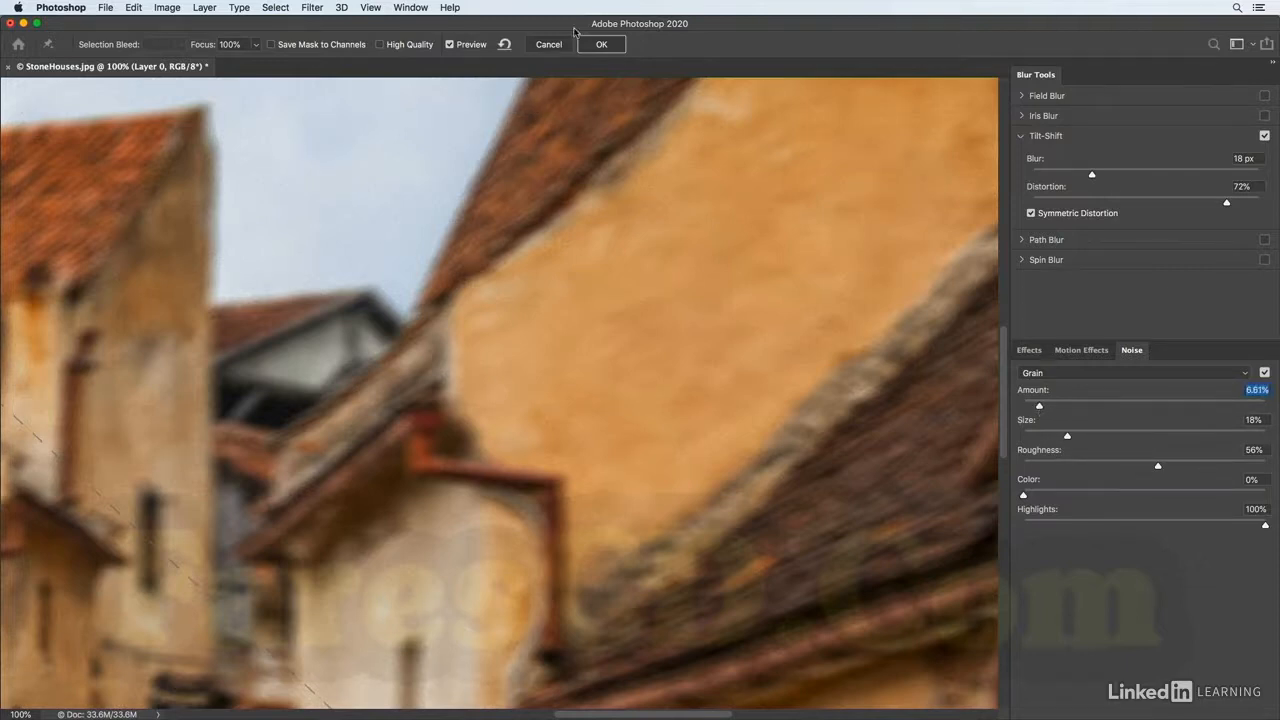
{"action": "left_click", "coordinate": [601, 44]}
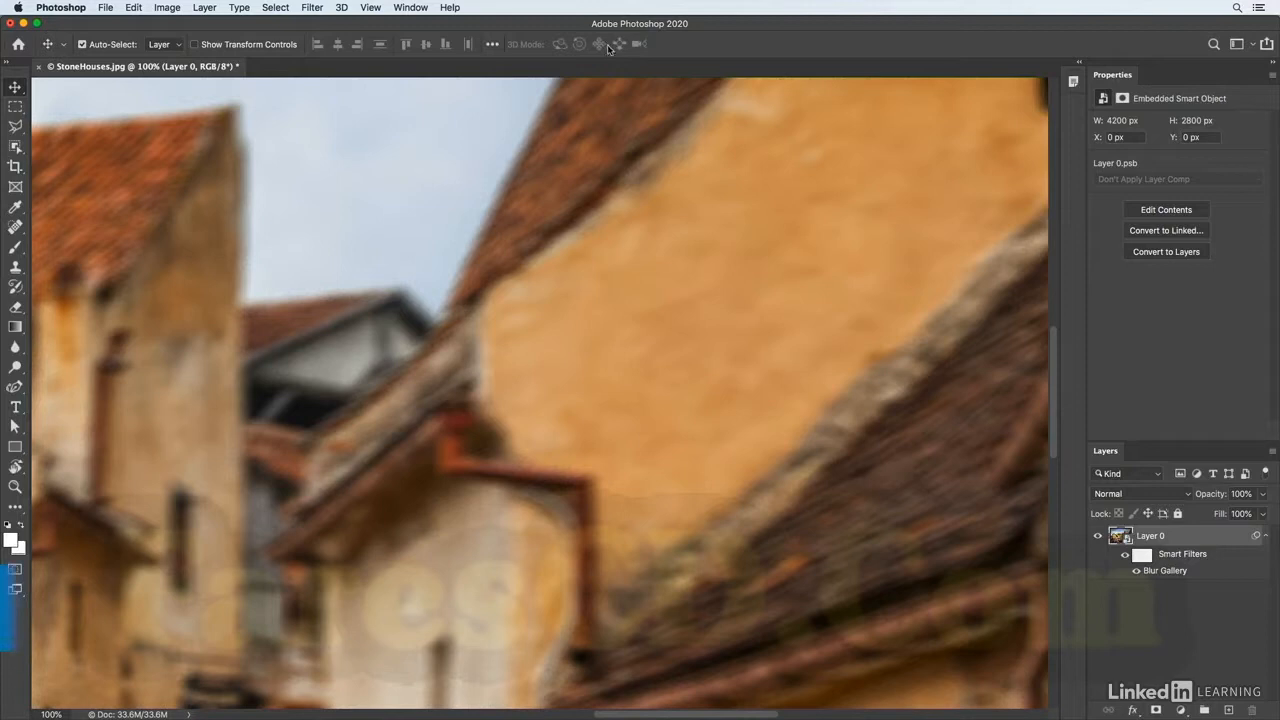
{"action": "key", "text": "super+0"}
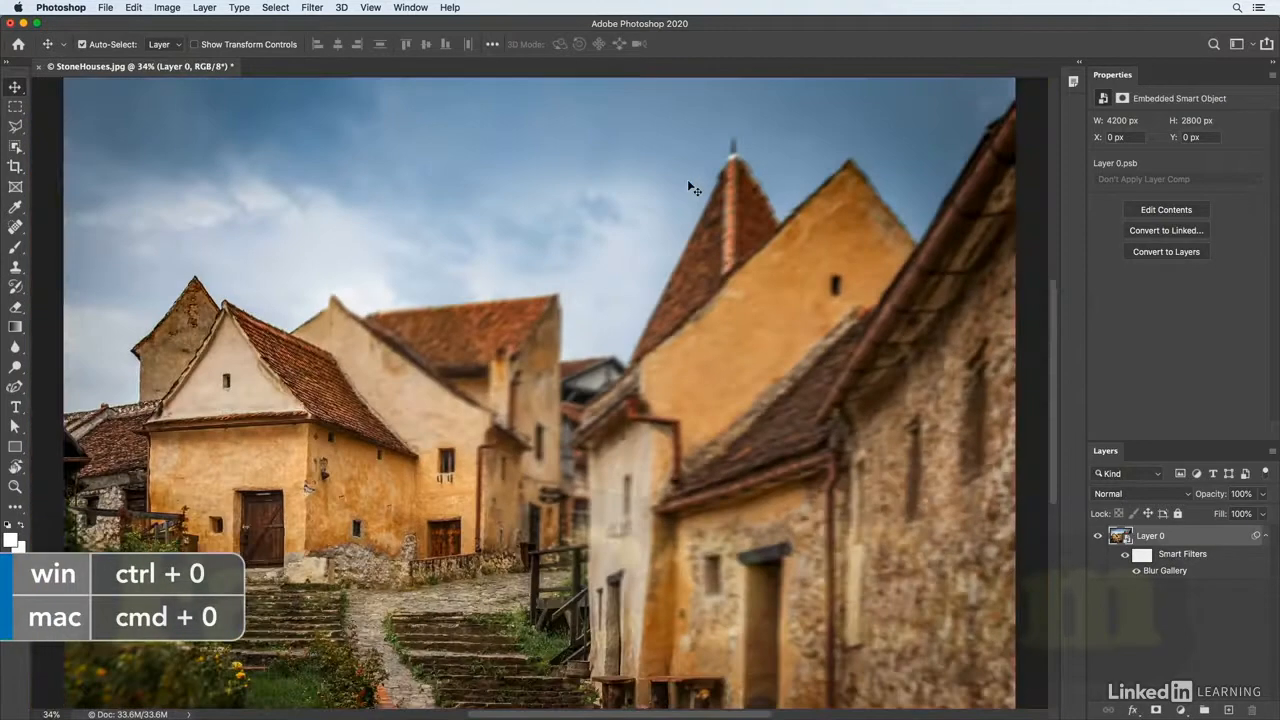